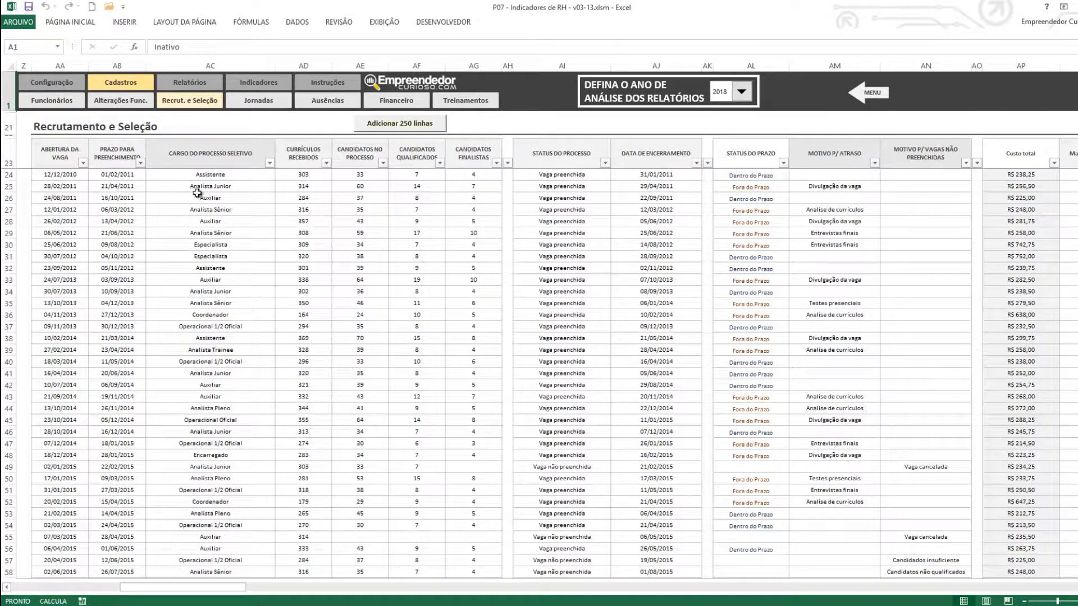
- Clear the sample recruitment data from rows 24 to 57, including the delay and unfilled-vacancy reasons
click(194, 187)
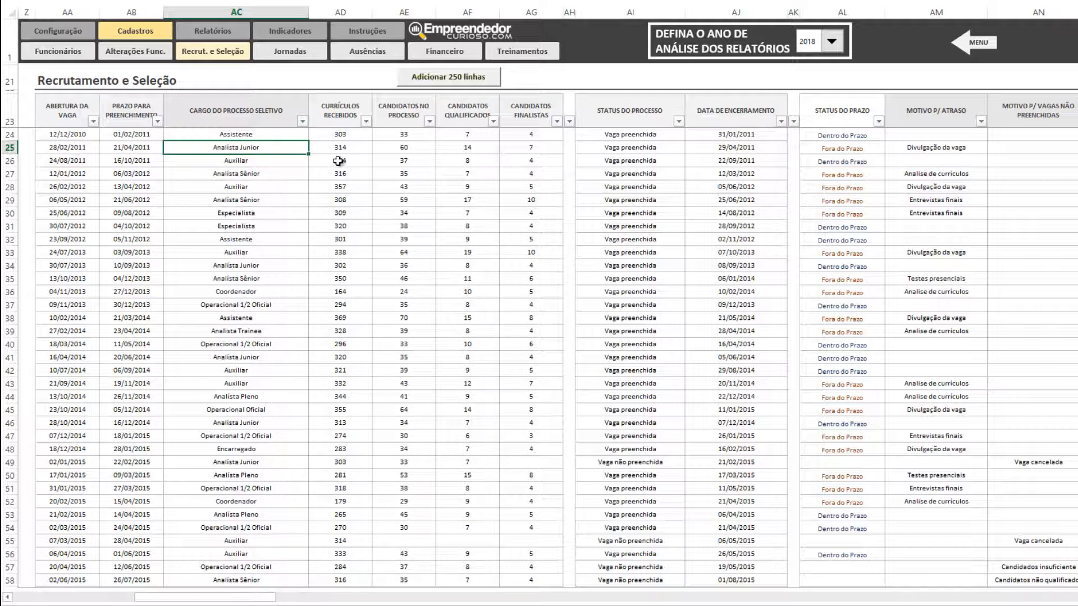
click(212, 51)
mouse_move(61, 136)
mouse_down()
mouse_move(668, 465)
mouse_move(730, 520)
mouse_move(718, 569)
mouse_up()
key(Delete)
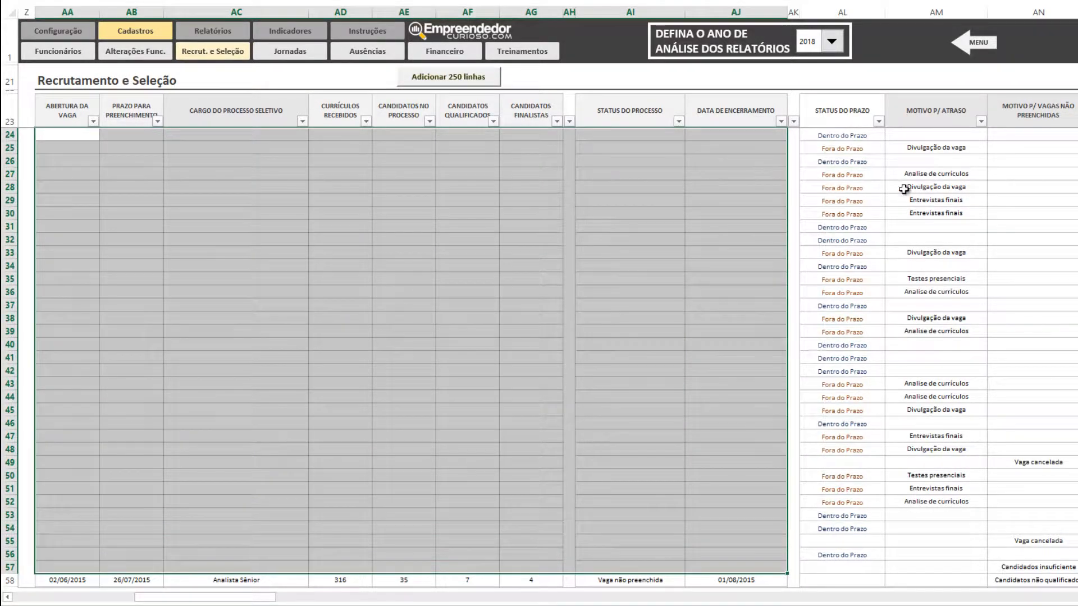
drag(924, 135, 1055, 553)
key(Delete)
click(569, 318)
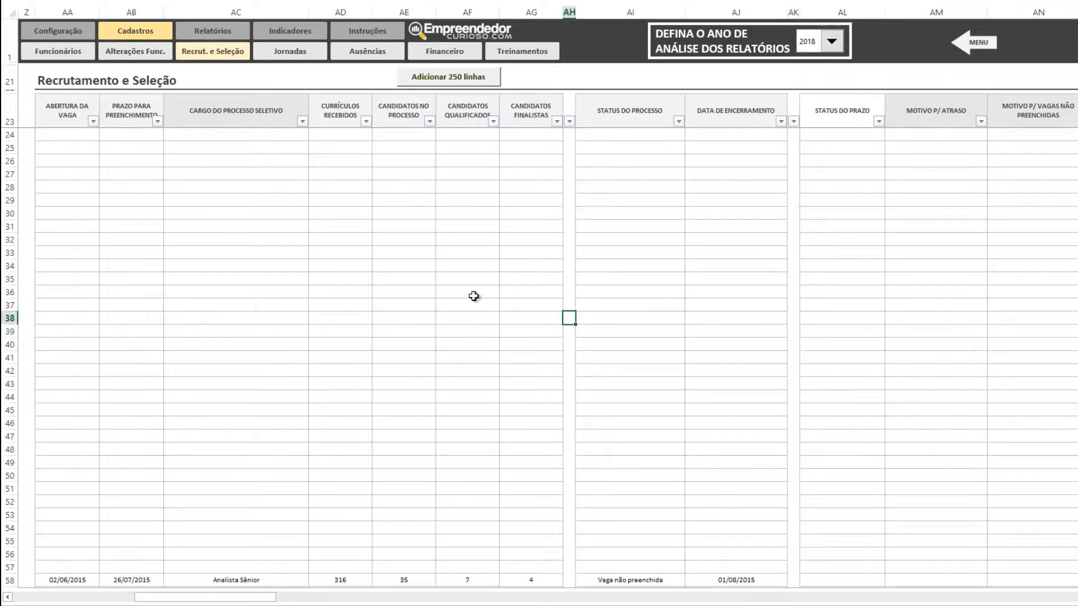
- Undo both deletions to restore the sample recruitment data
key(ctrl+z)
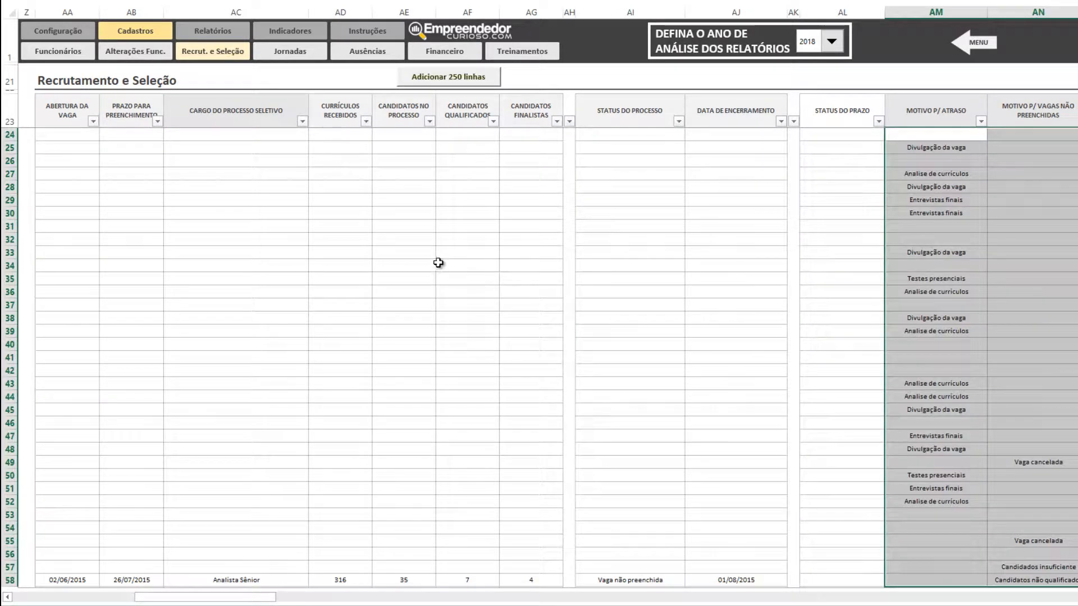
key(ctrl+z)
click(382, 223)
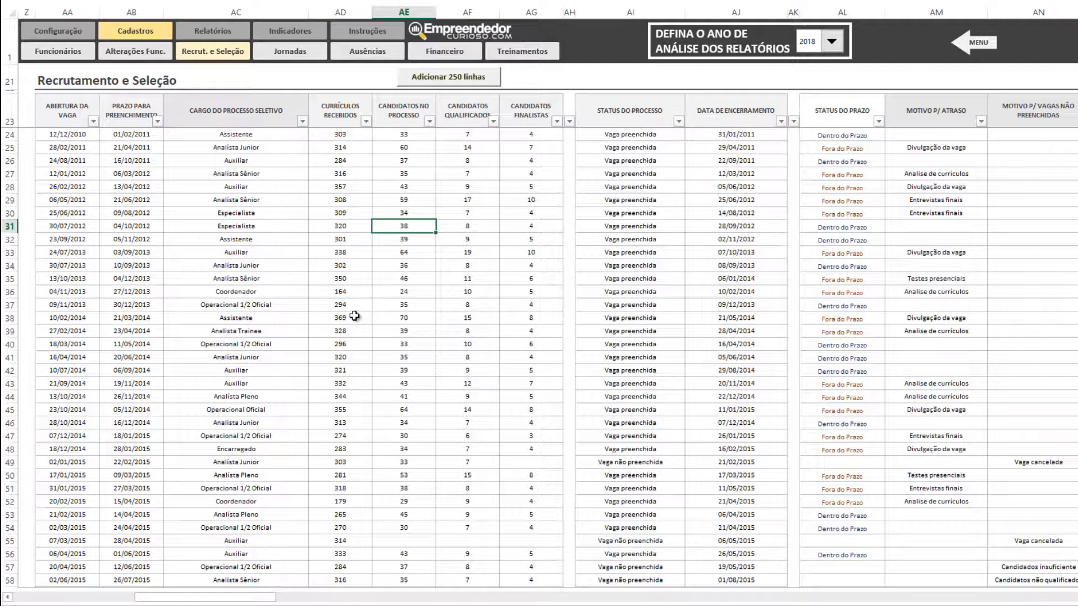
- Browse the existing recruitment records down to the first empty row after the last entry
click(365, 201)
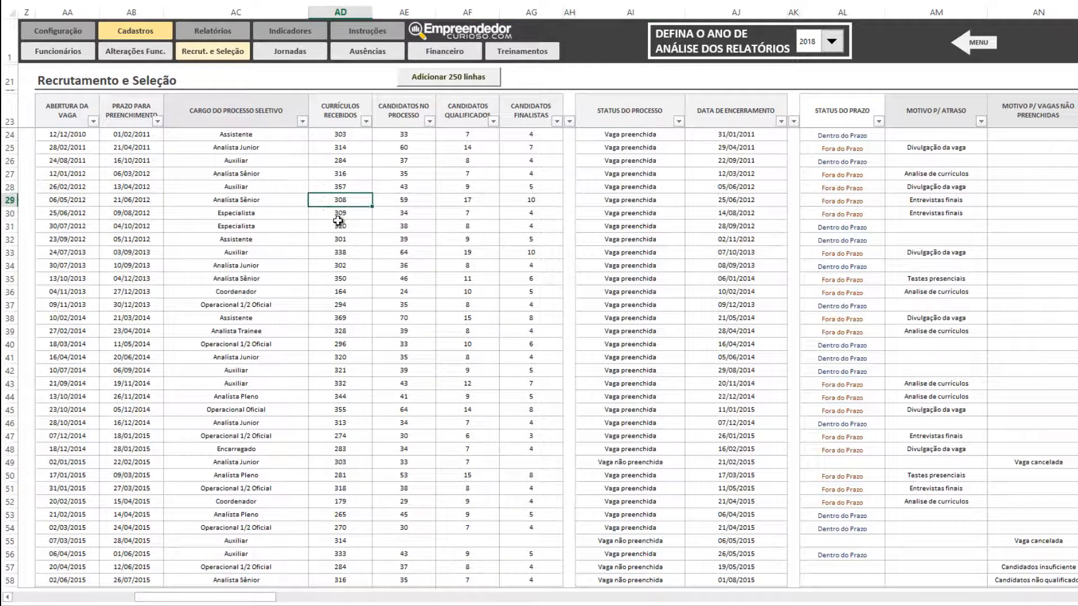
click(249, 217)
scroll(319, 216, down, 20)
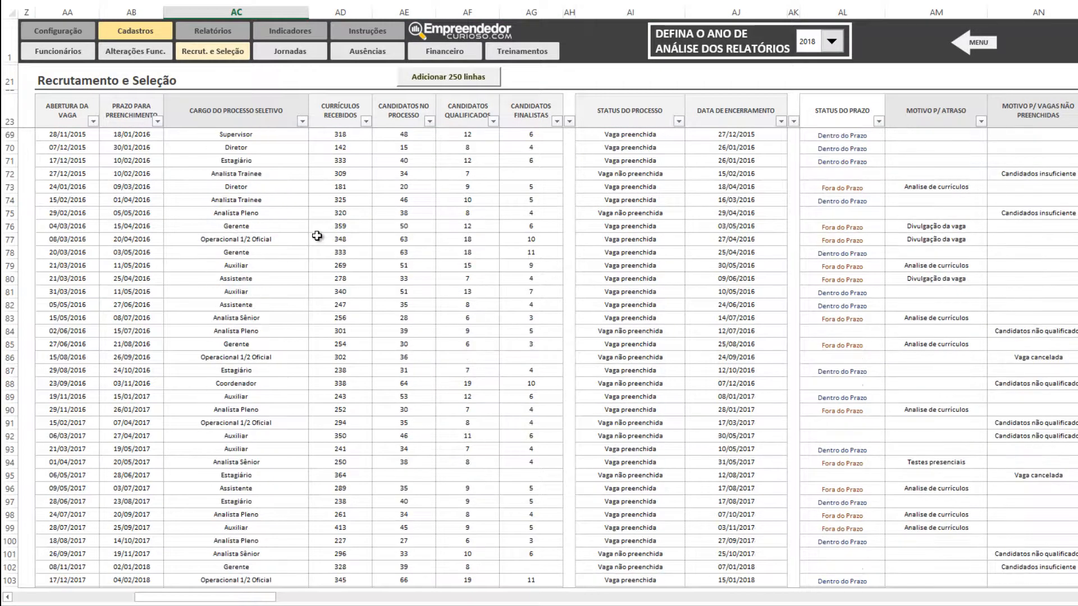
click(169, 226)
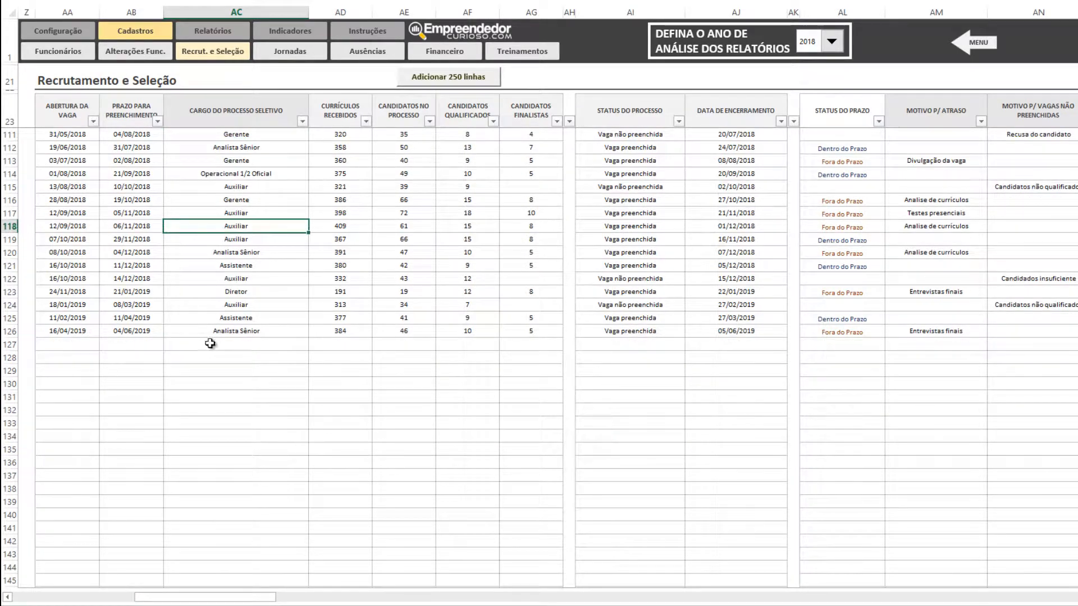
click(262, 272)
click(264, 279)
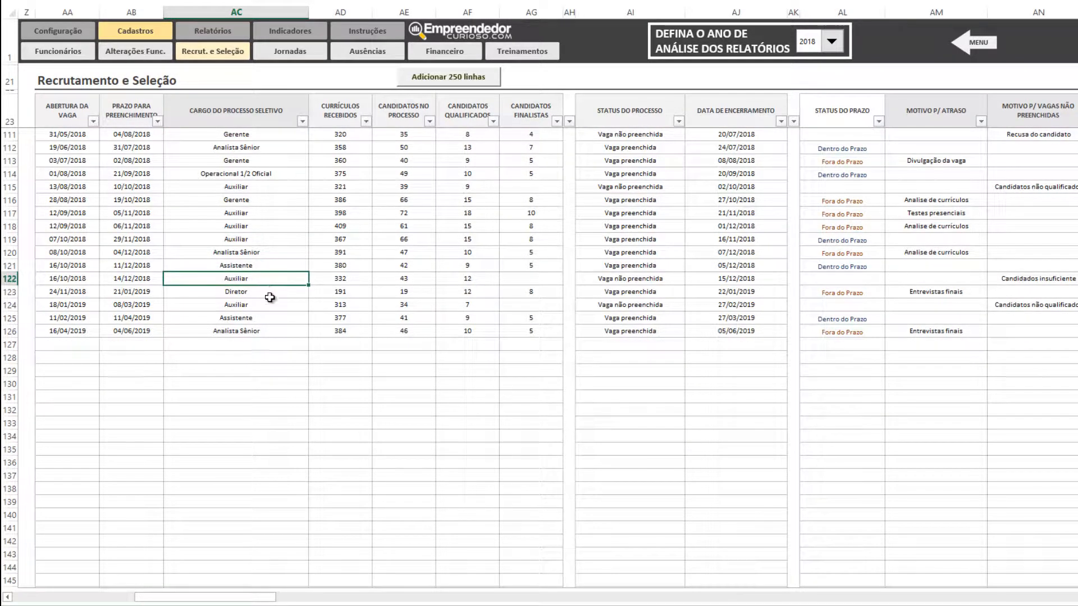
scroll(181, 342, down, 2)
click(120, 295)
scroll(134, 337, up, 3)
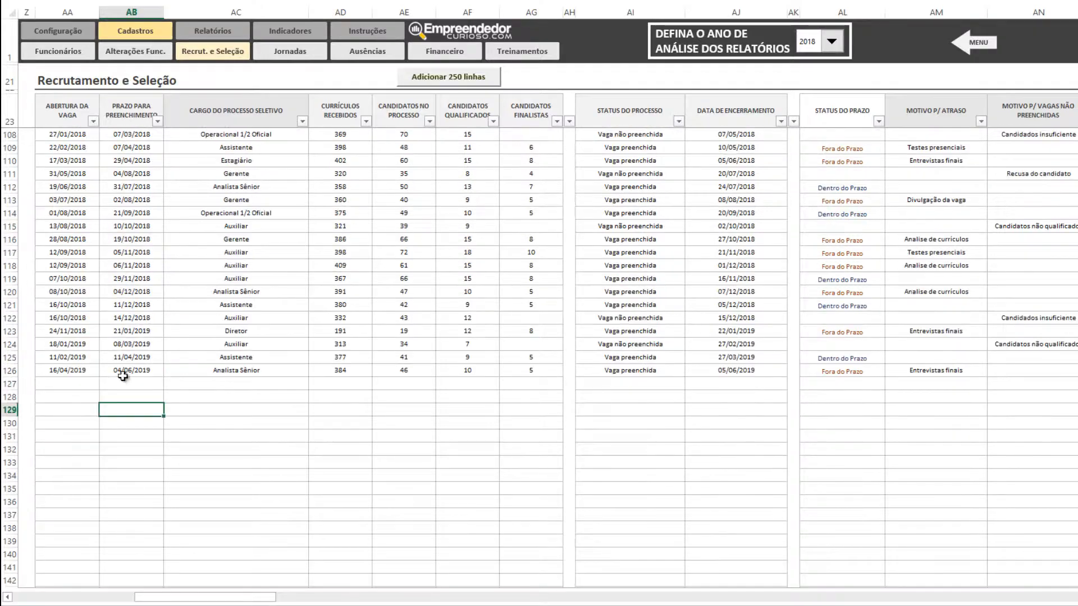
- Enter 15/4 as the vacancy opening date (Abertura da Vaga) in the first empty row, 127
click(80, 383)
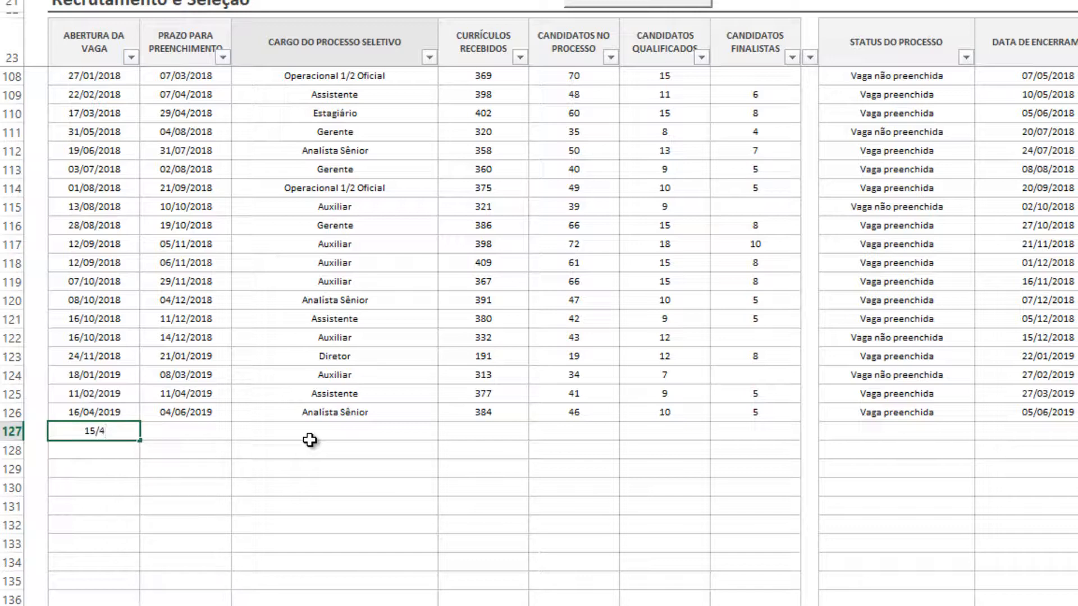
key(Return)
click(68, 430)
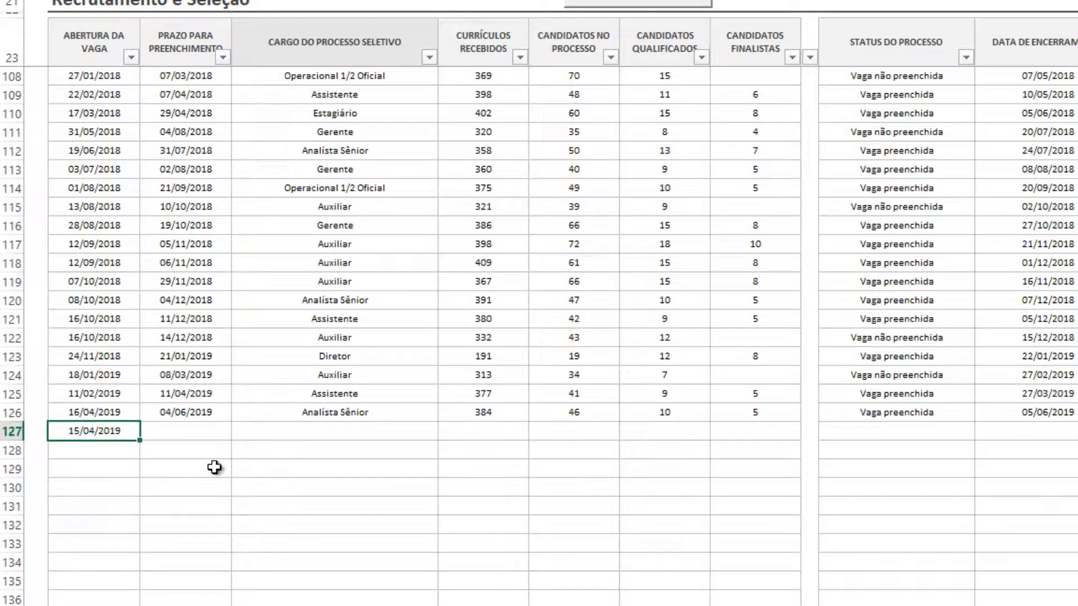
- Set the filling deadline (Prazo para Preenchimento) in row 127 with a formula adding 60 days to its opening date
click(211, 430)
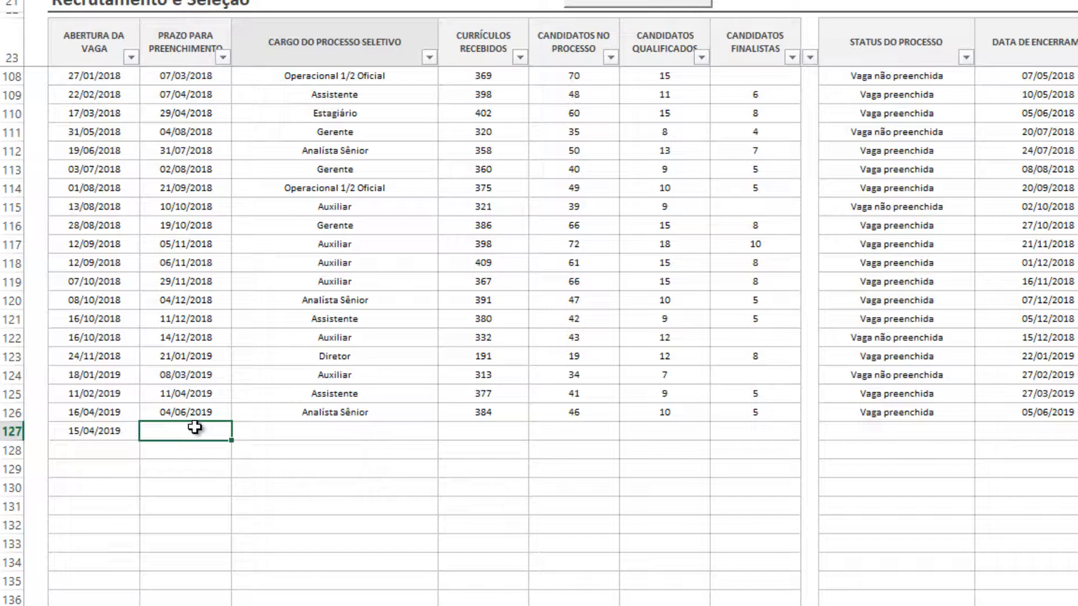
double_click(195, 428)
text(=A127+60)
key(Return)
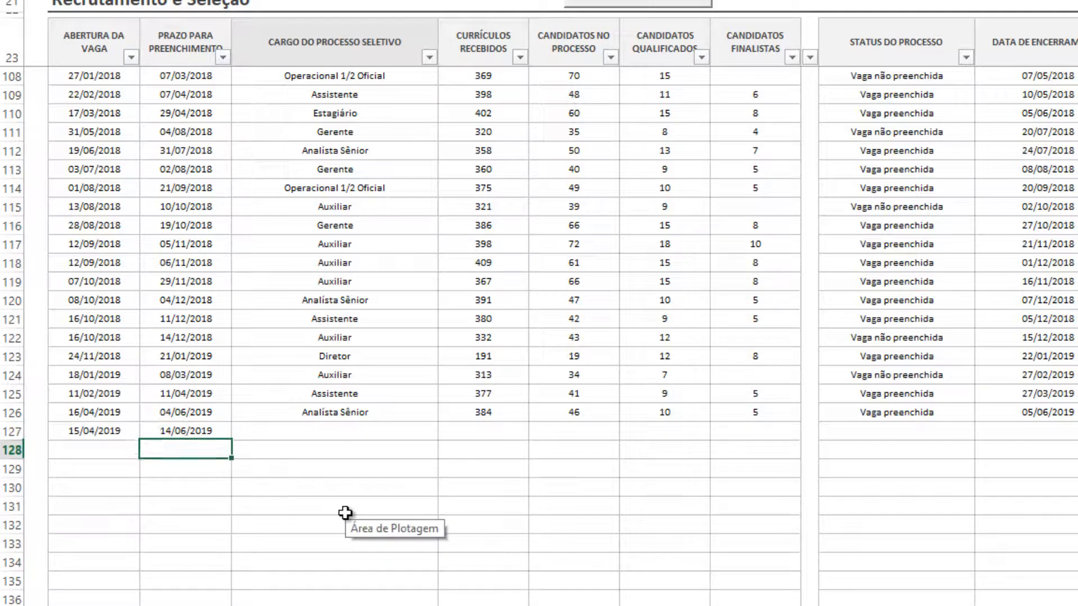
key(Up)
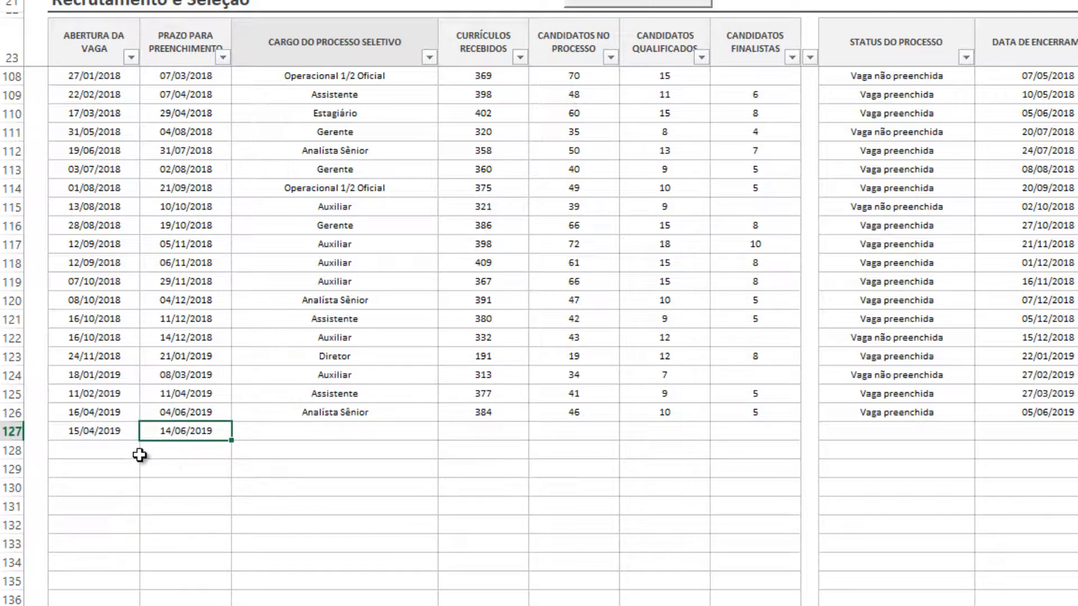
- Set the selection process position in row 127 to Analista Pleno, filtering the list of positions by "ana"
click(310, 437)
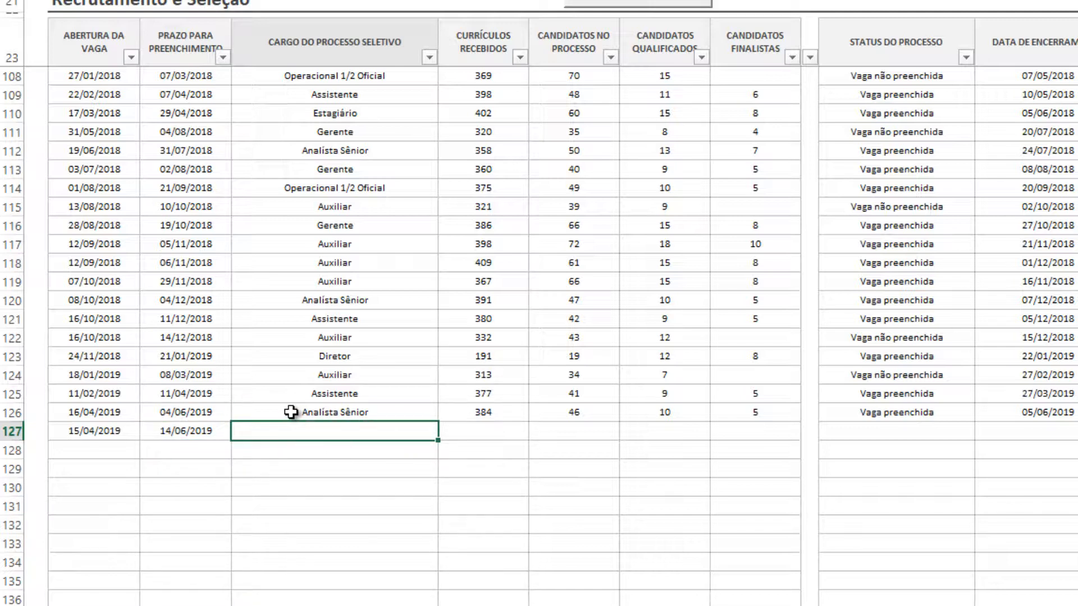
double_click(324, 433)
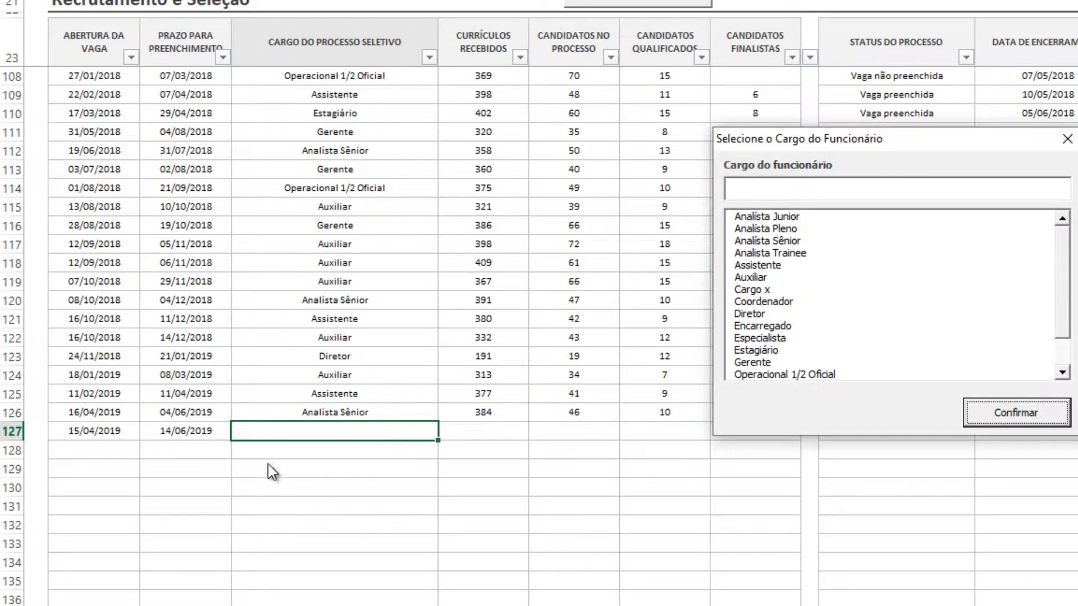
drag(904, 140, 370, 100)
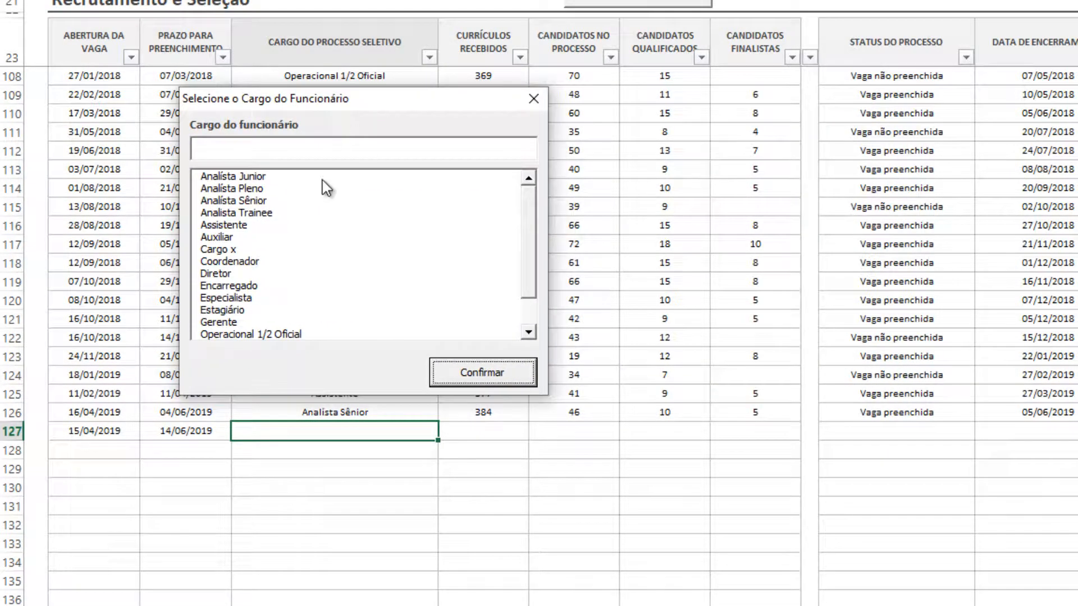
drag(534, 250, 514, 148)
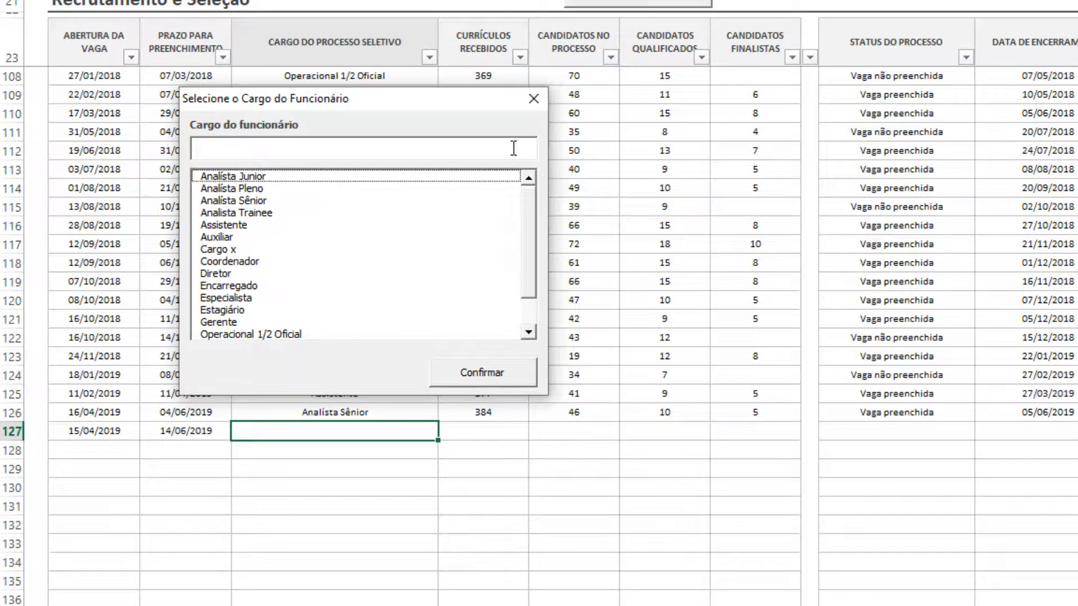
click(287, 149)
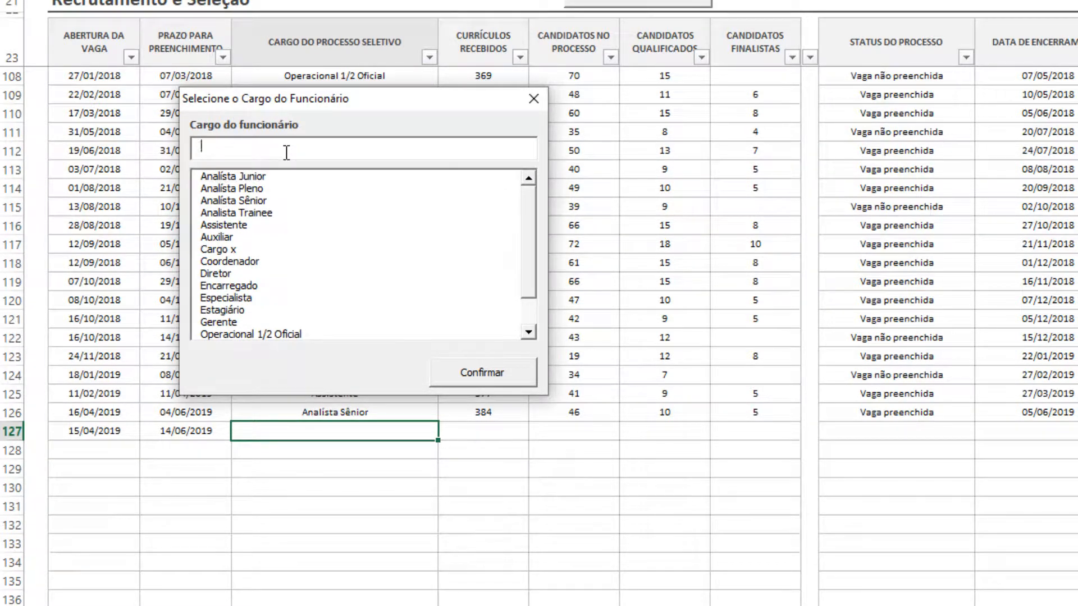
text(ana)
click(275, 189)
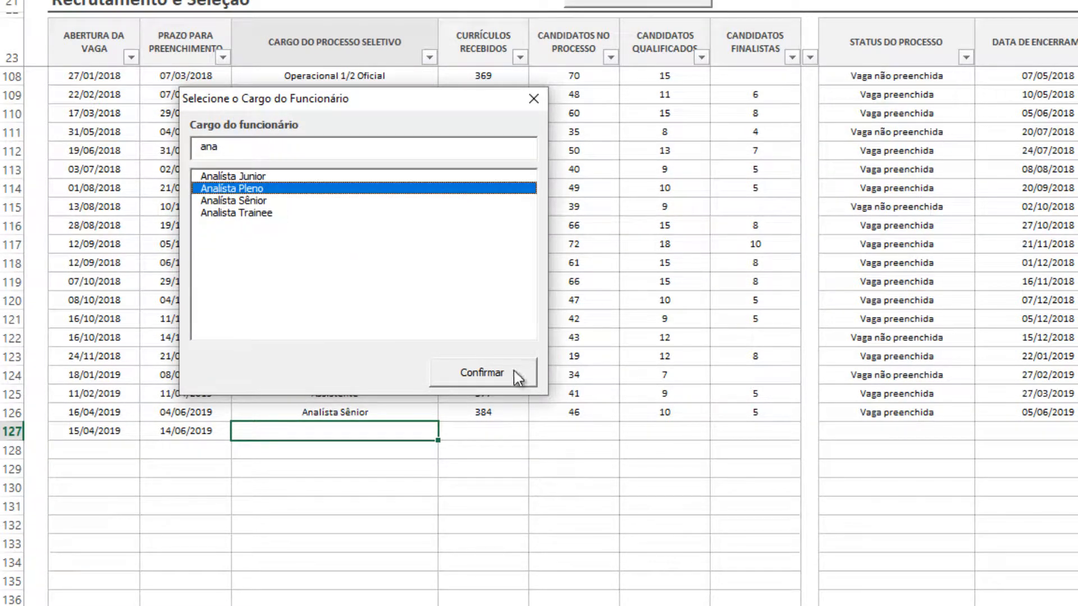
click(481, 374)
click(366, 447)
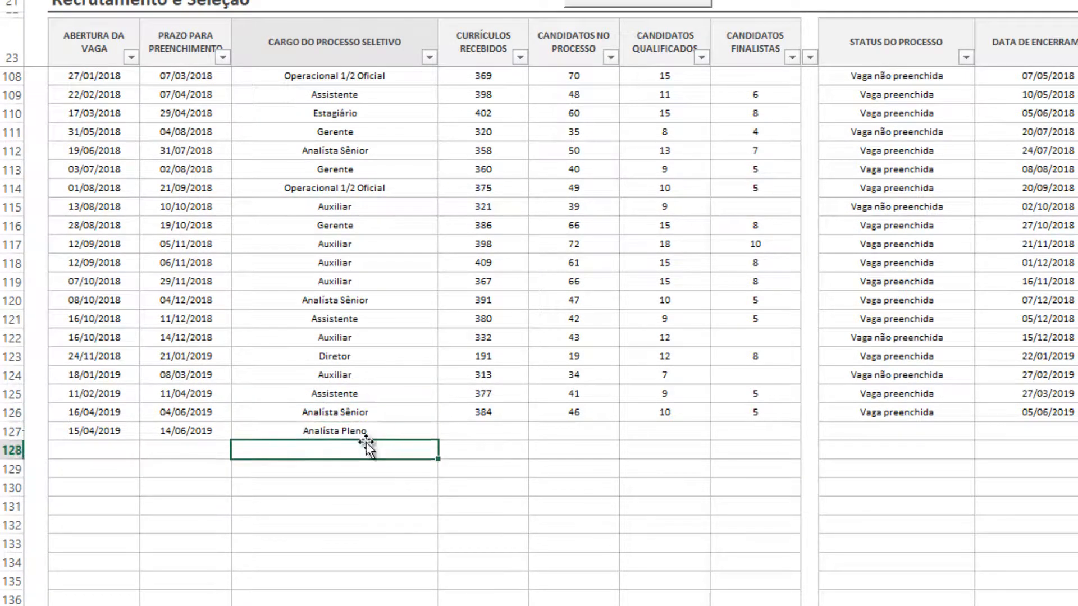
click(373, 429)
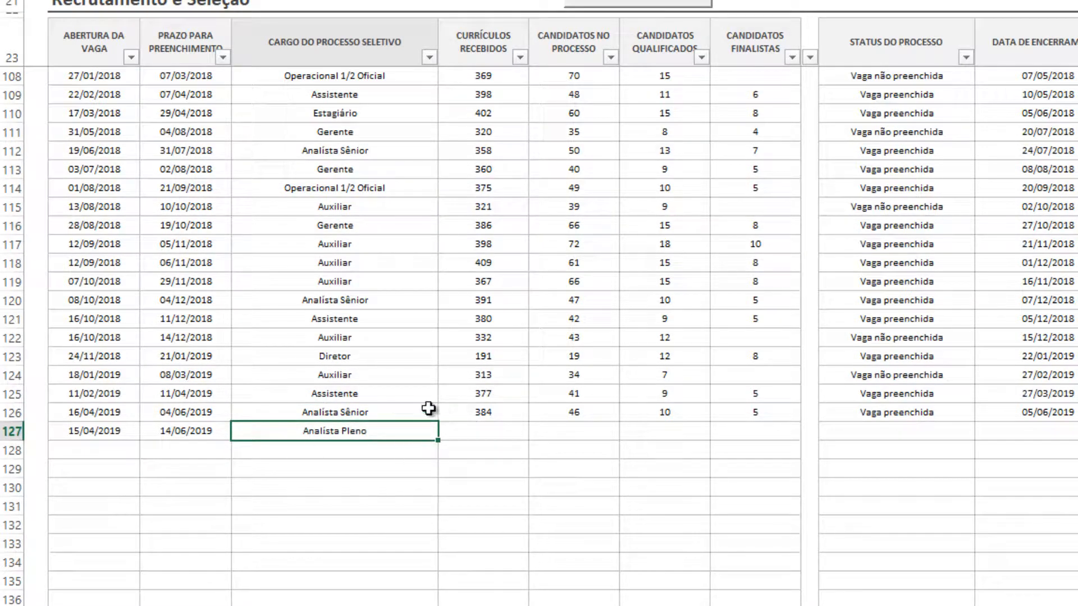
- Go through row 127's fields for résumés received, candidates in process, qualified candidates and finalists
click(477, 435)
click(413, 437)
click(473, 435)
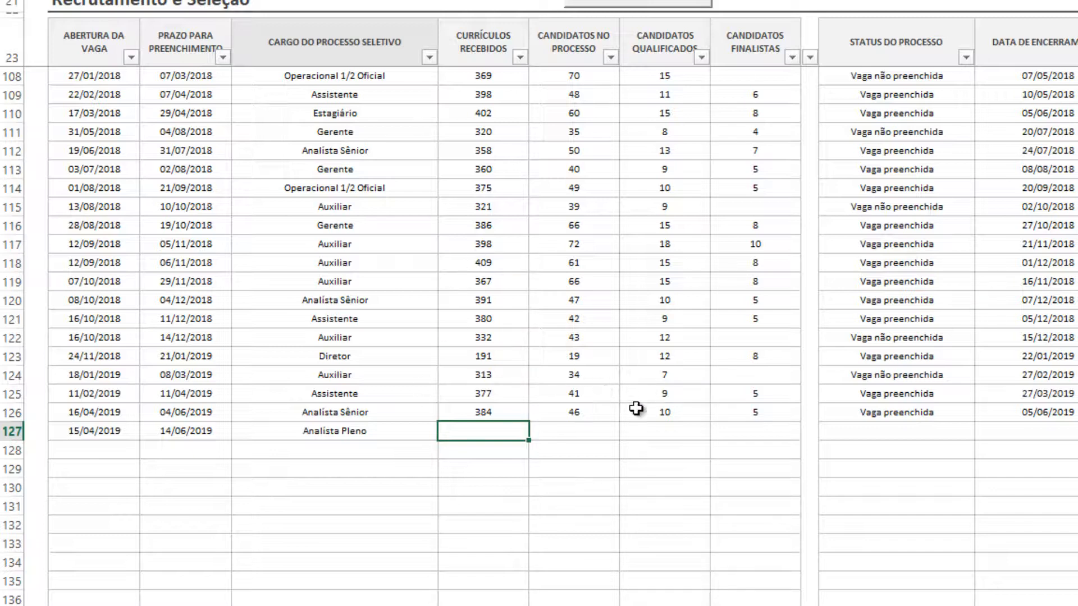
click(572, 426)
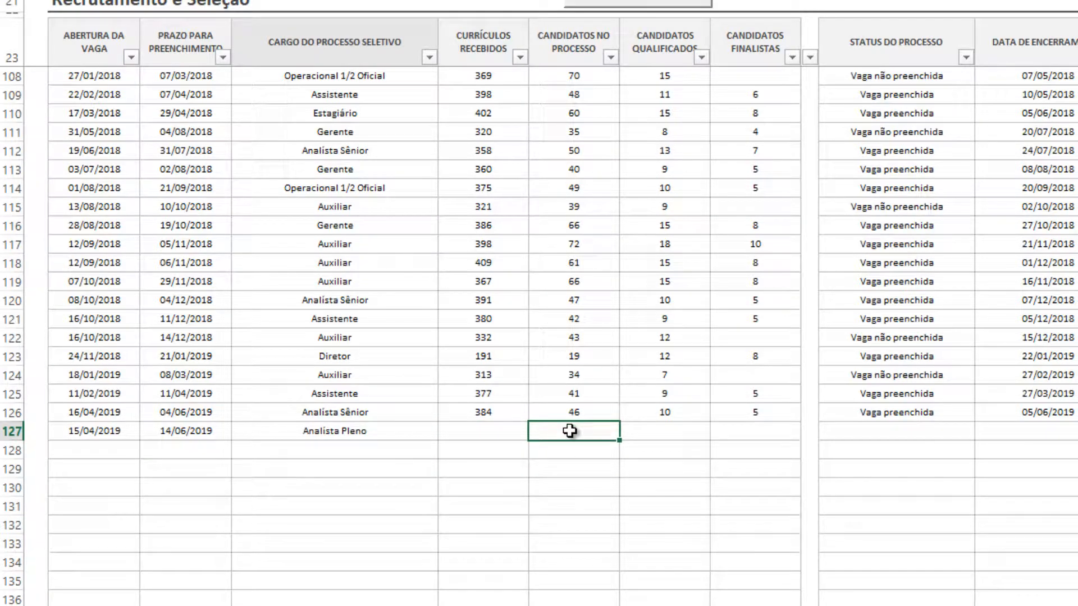
click(663, 438)
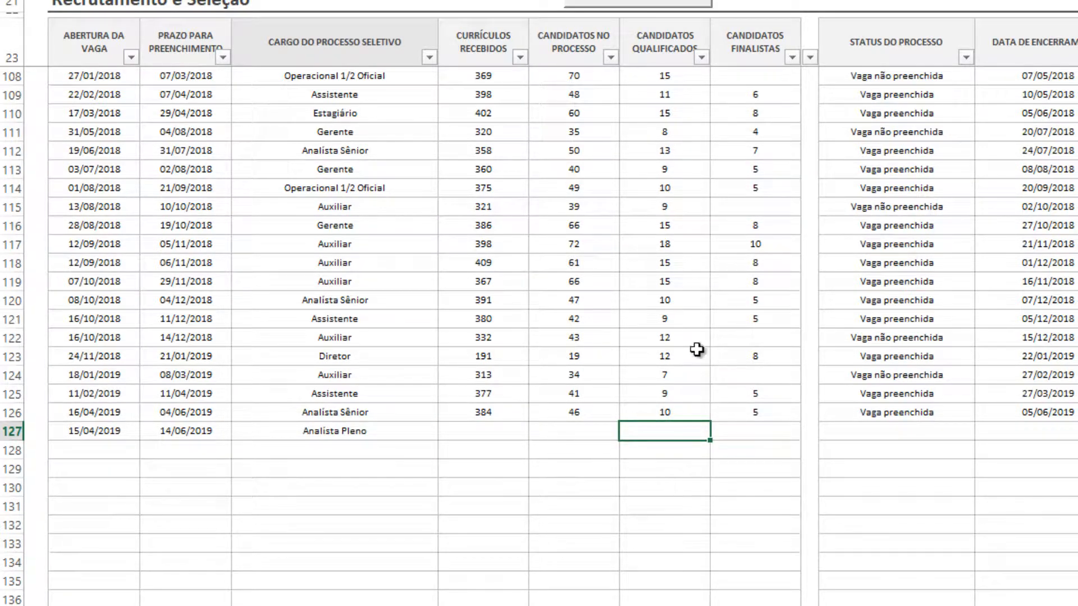
click(740, 436)
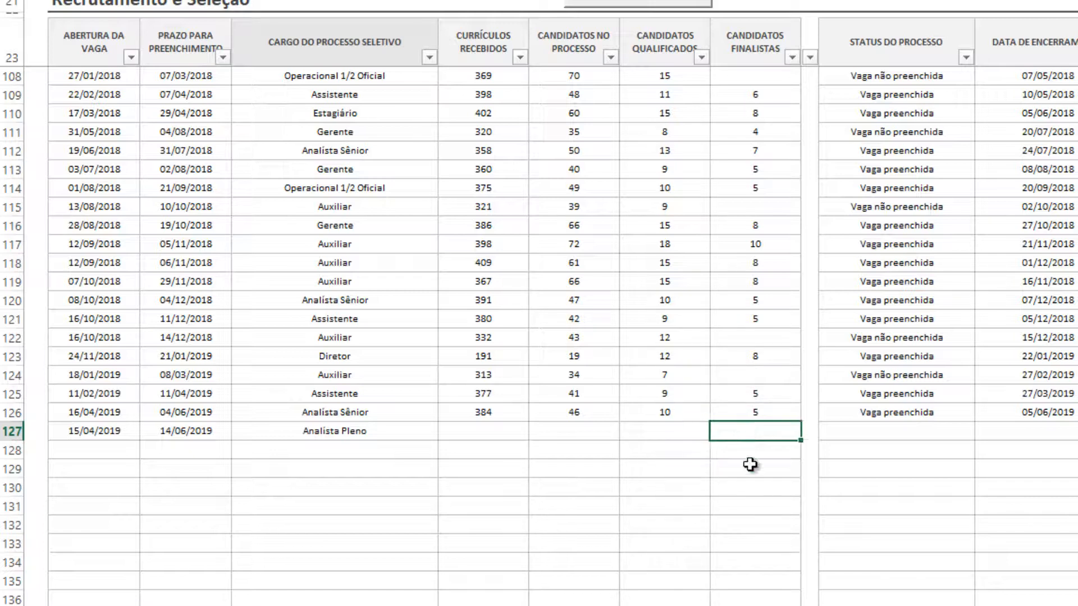
click(652, 439)
- Enter 300 résumés received, 50 candidates in process, 20 qualified candidates and 4 finalists in row 127
click(509, 425)
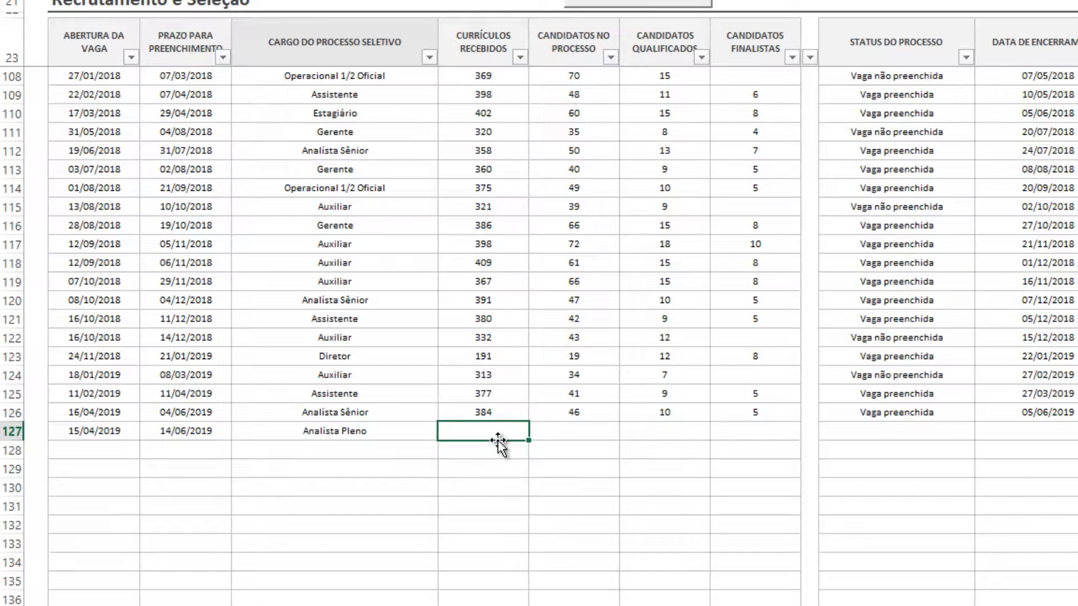
key(Tab)
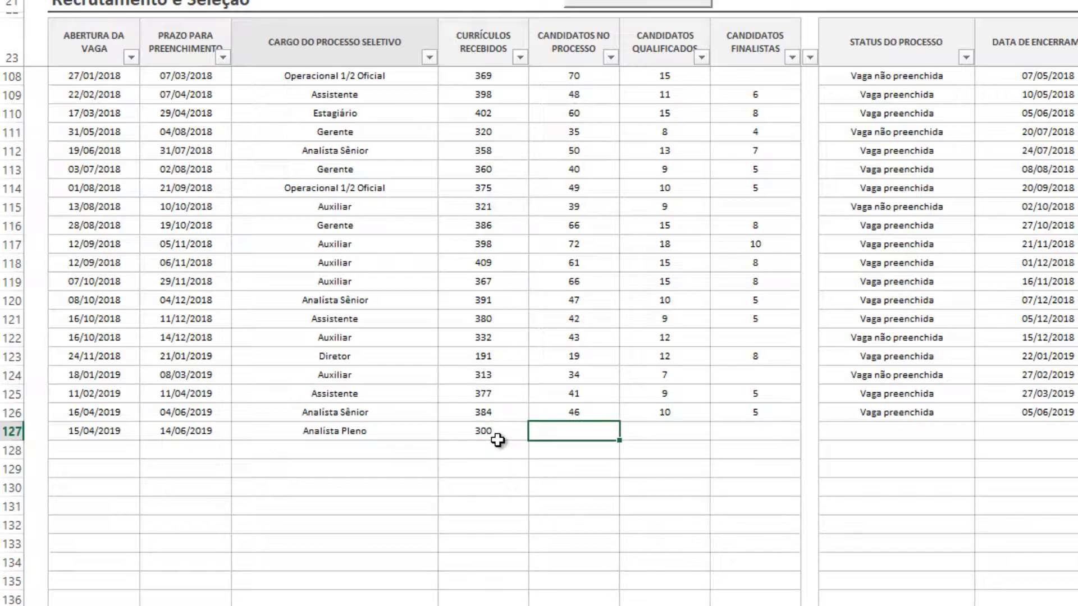
key(Tab)
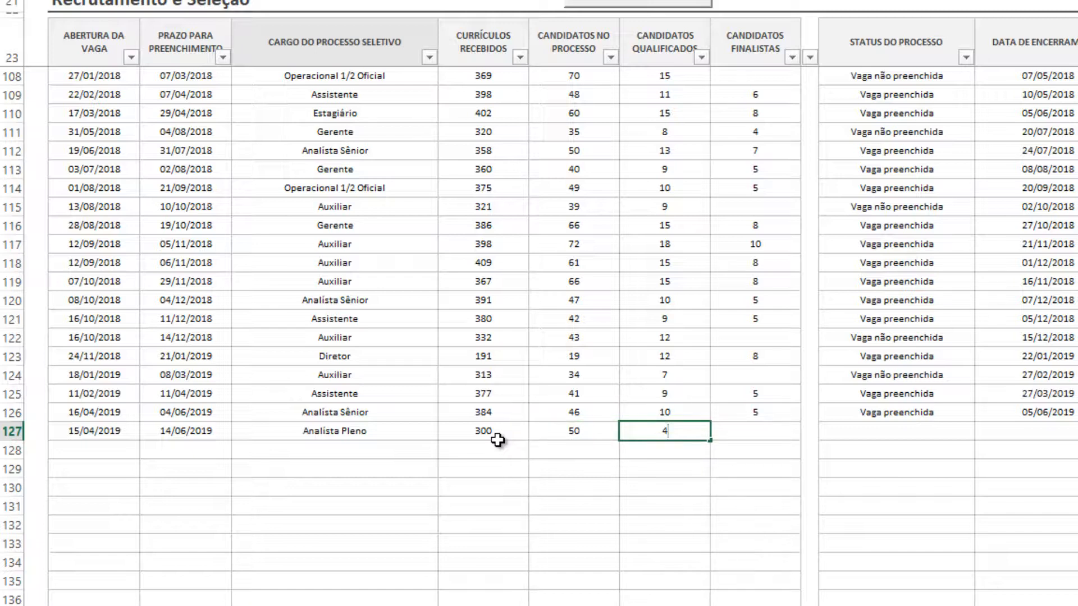
key(Tab)
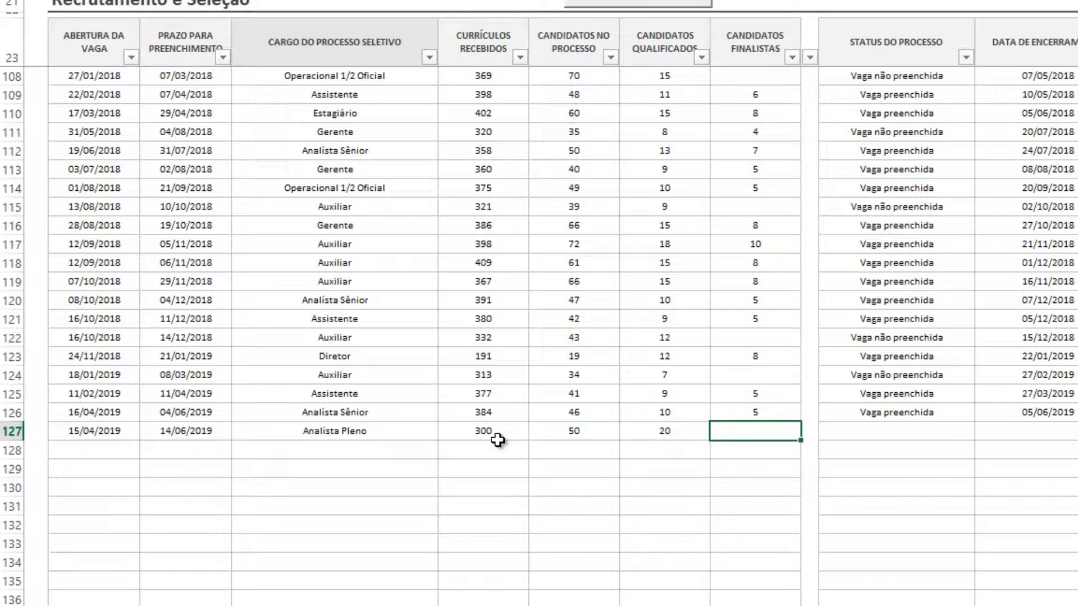
text(4)
key(Return)
key(Up)
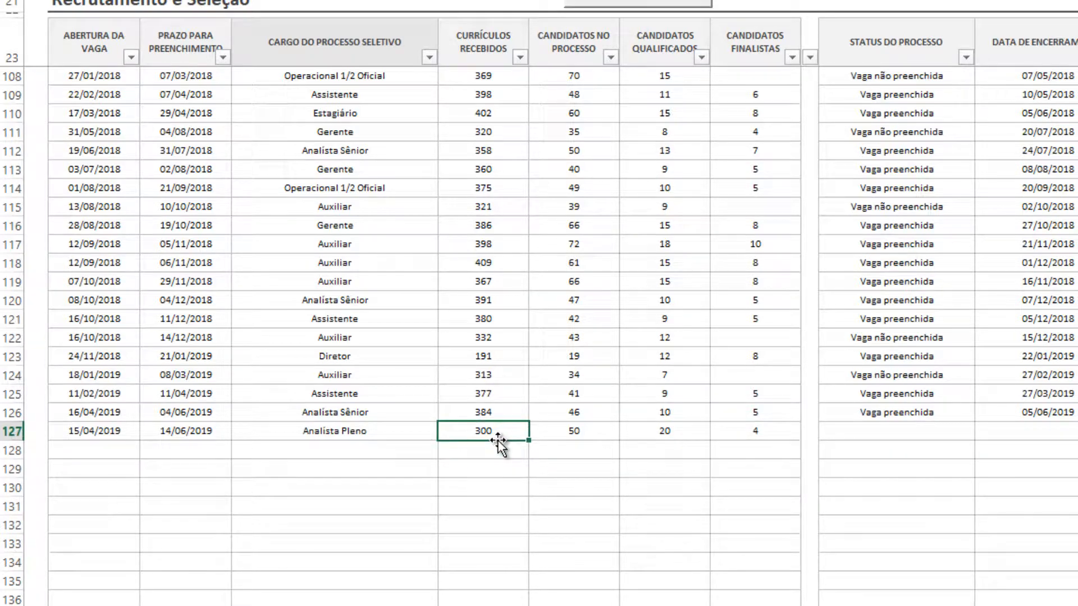
- Review the new entry in row 127 from its candidate counts to the process status field and opening date
key(Right)
key(Right)
key(Right)
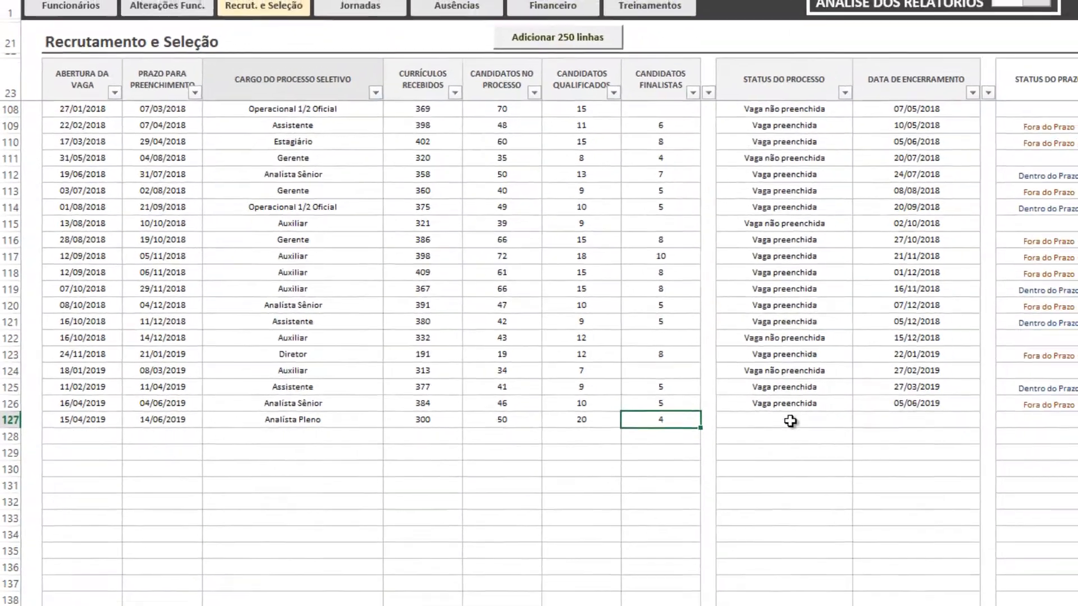
key(Right)
key(Right)
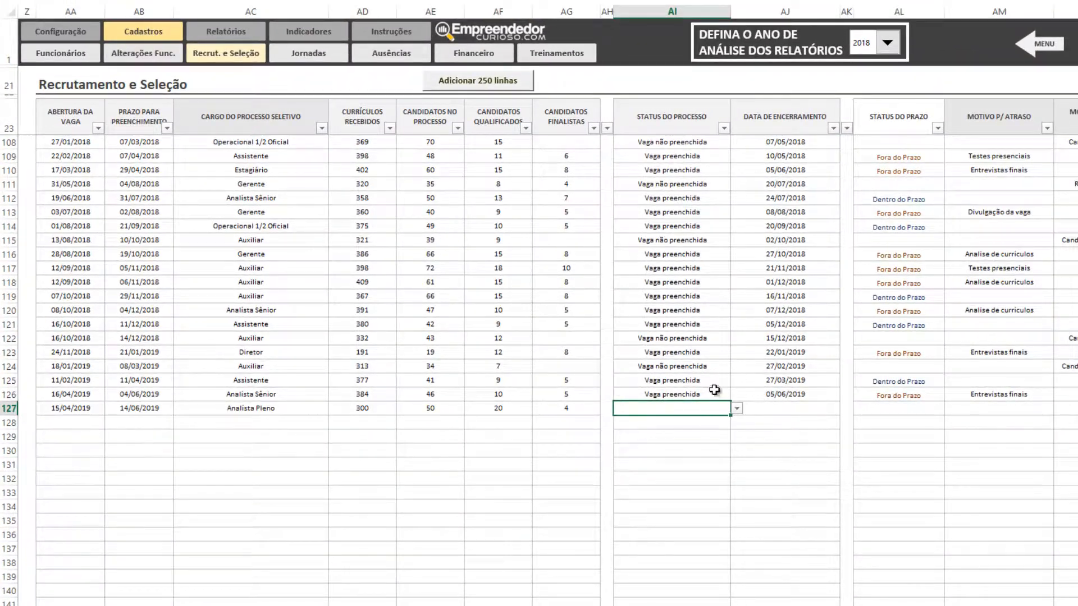
click(97, 408)
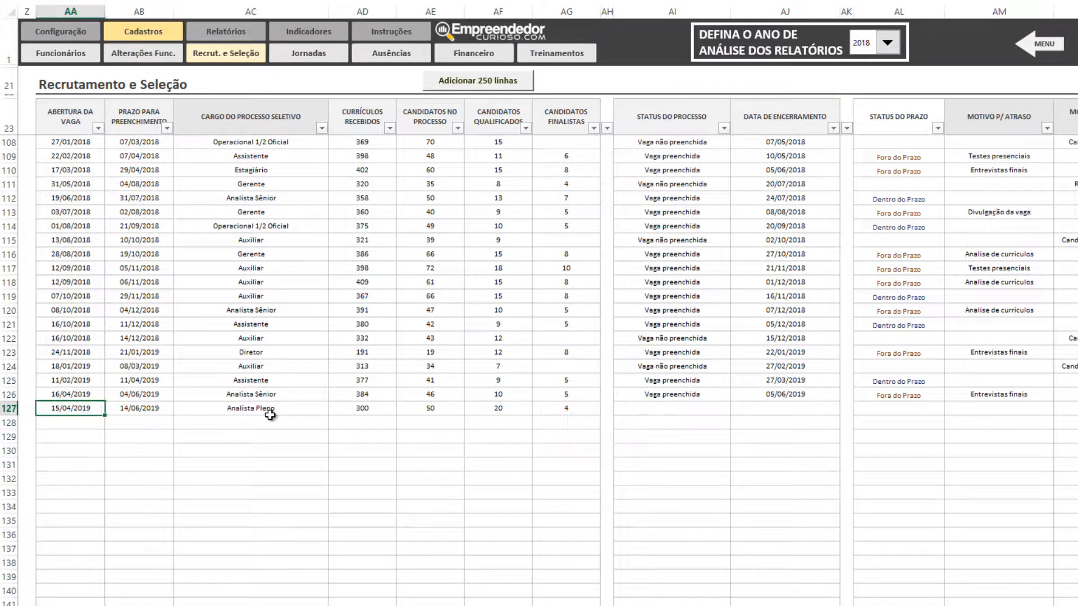
- Set the process status in row 127 to Processo em andamento
click(275, 410)
click(694, 415)
click(737, 409)
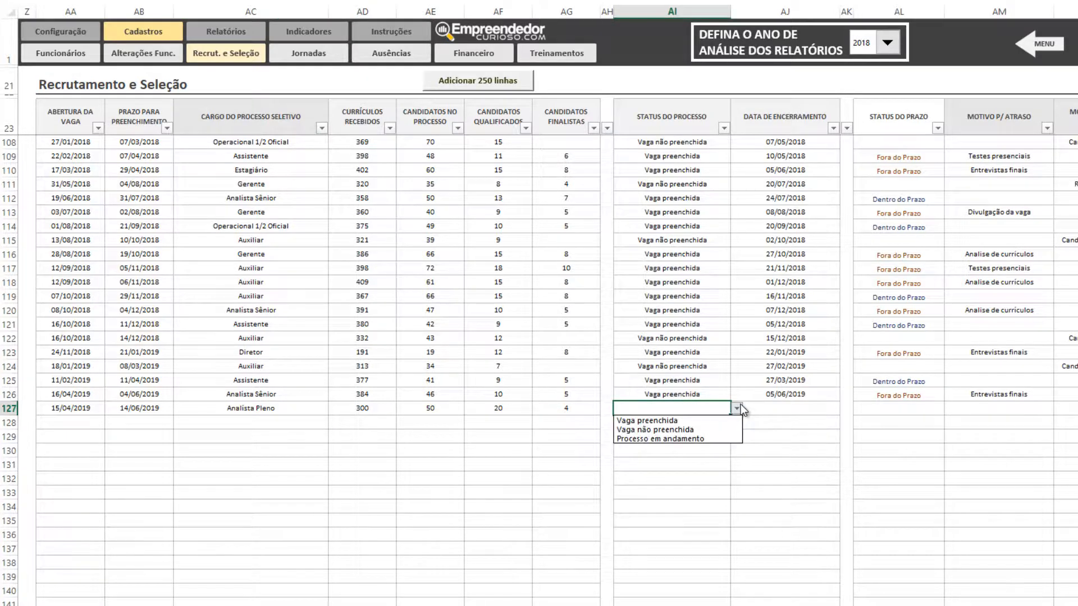
click(693, 407)
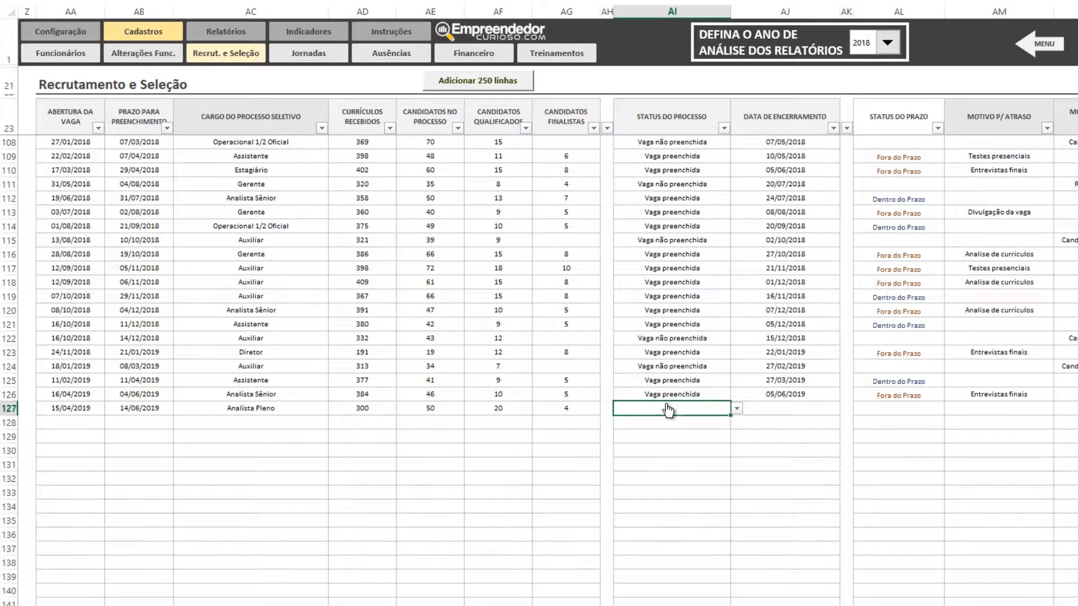
click(737, 410)
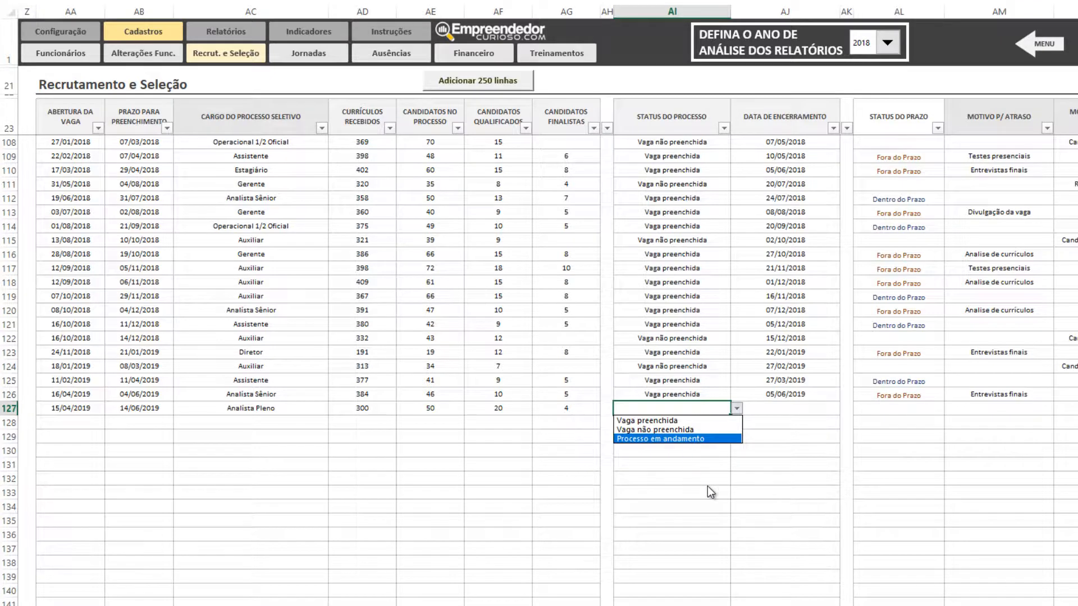
click(688, 439)
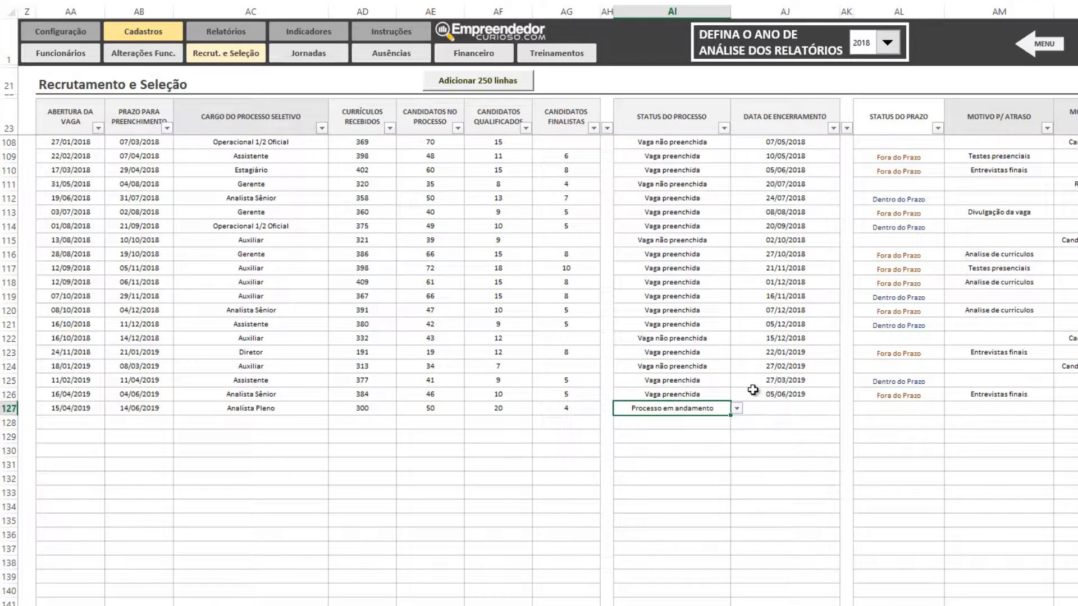
- Enter 15/05/2019 as the closing date of the selection process in row 127
click(750, 408)
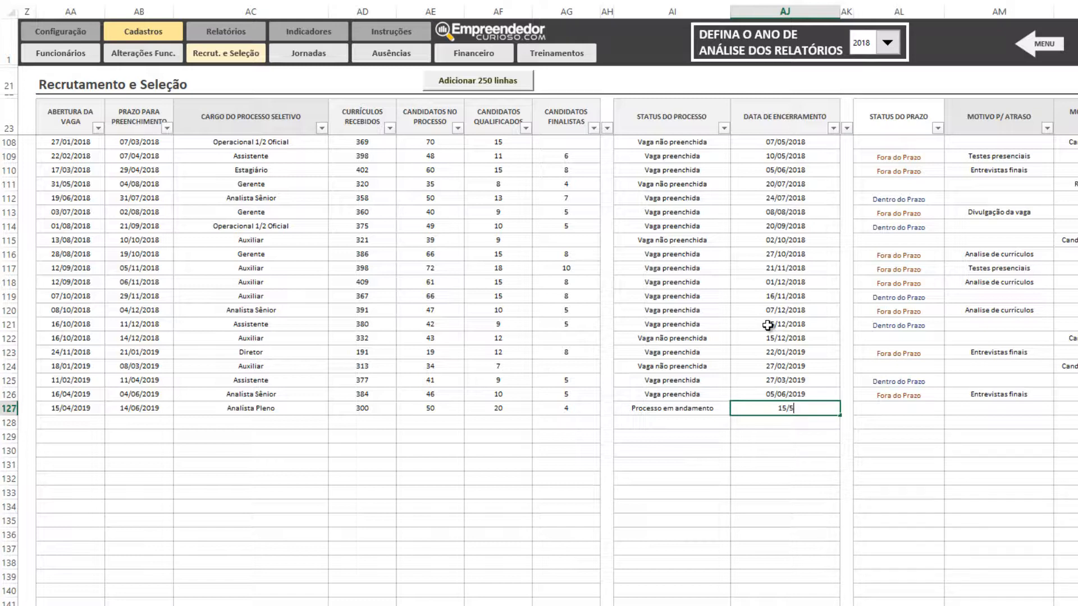
key(Return)
key(Up)
- Change the process status in row 127 to Vaga preenchida
click(699, 408)
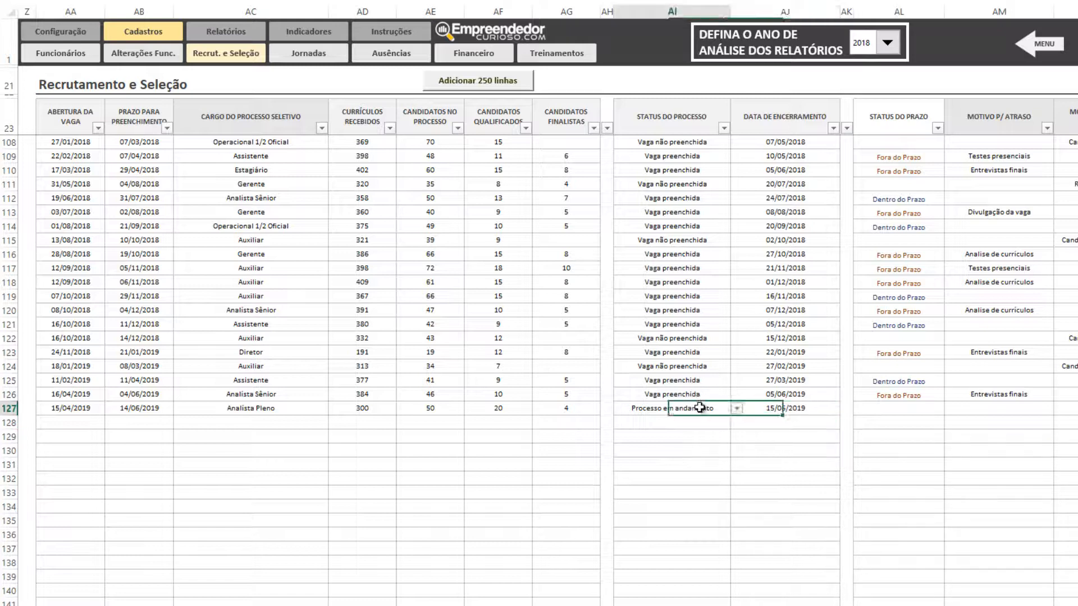
click(737, 408)
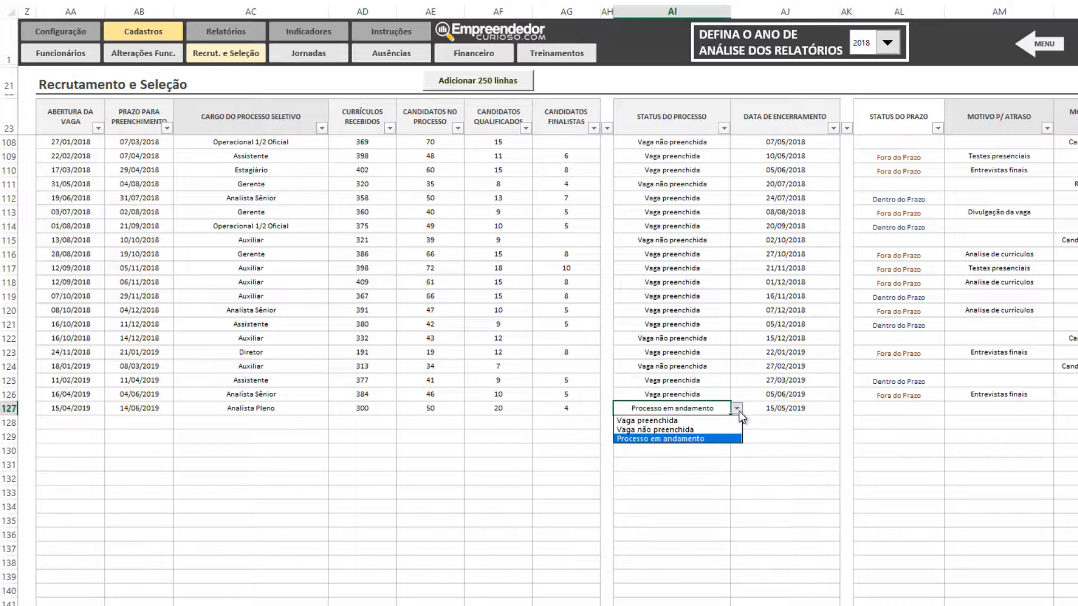
click(704, 421)
click(717, 310)
click(815, 406)
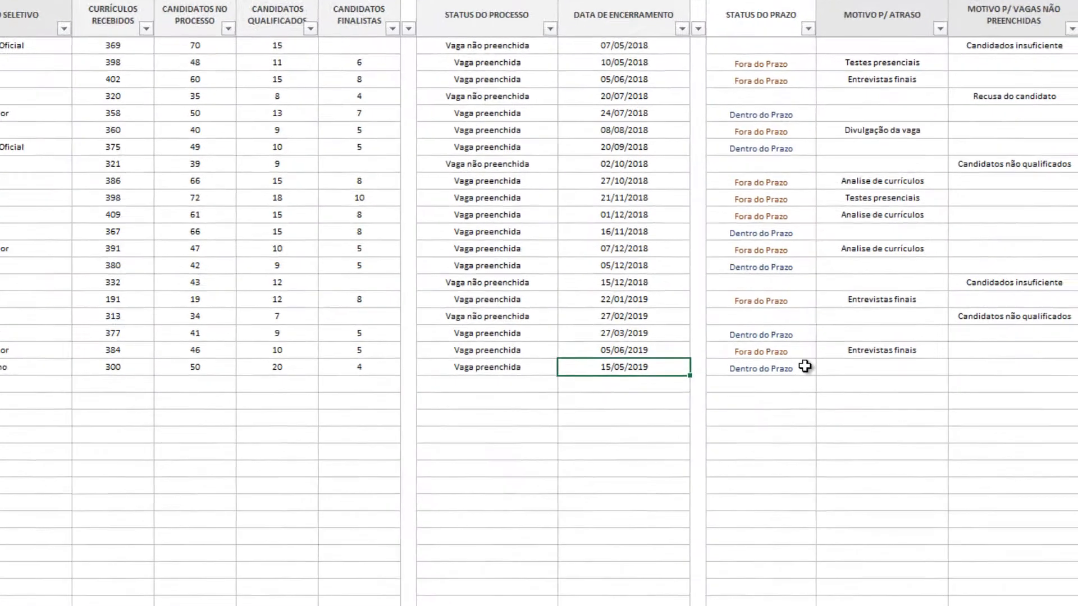
- Examine row 127's deadline status against its closing date and the deadline statuses of the earlier processes
click(935, 409)
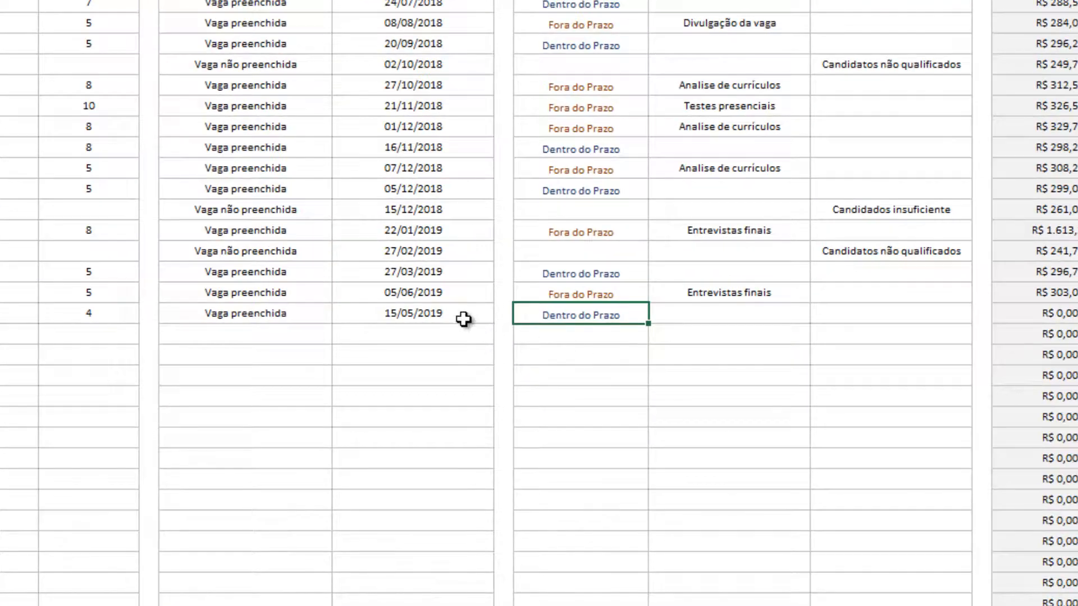
click(464, 319)
scroll(487, 325, down, 1)
scroll(486, 325, up, 5)
scroll(561, 478, down, 1)
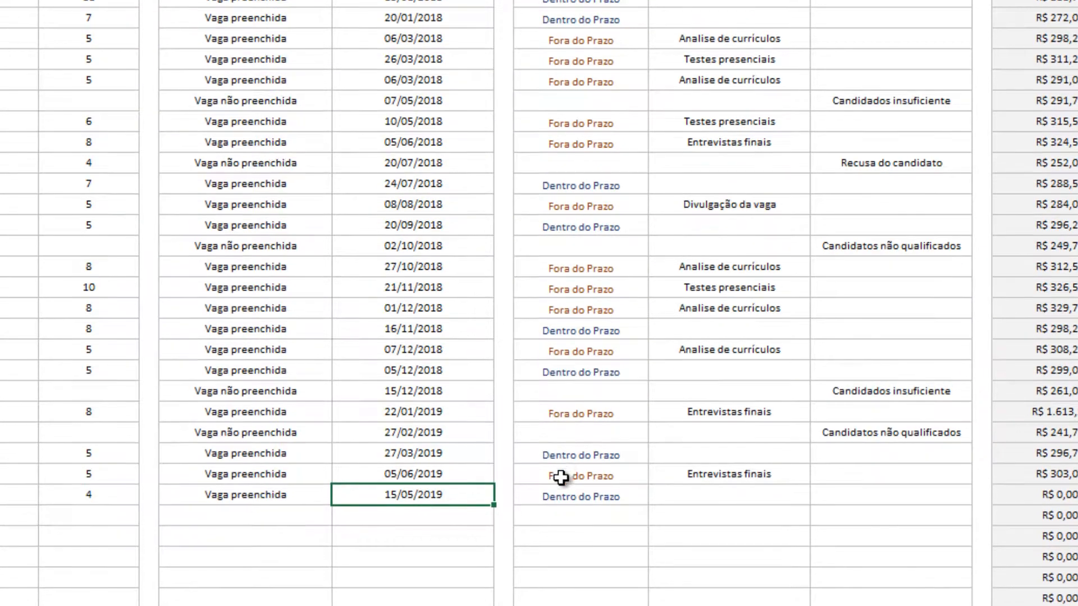
scroll(562, 478, down, 3)
click(567, 334)
click(577, 313)
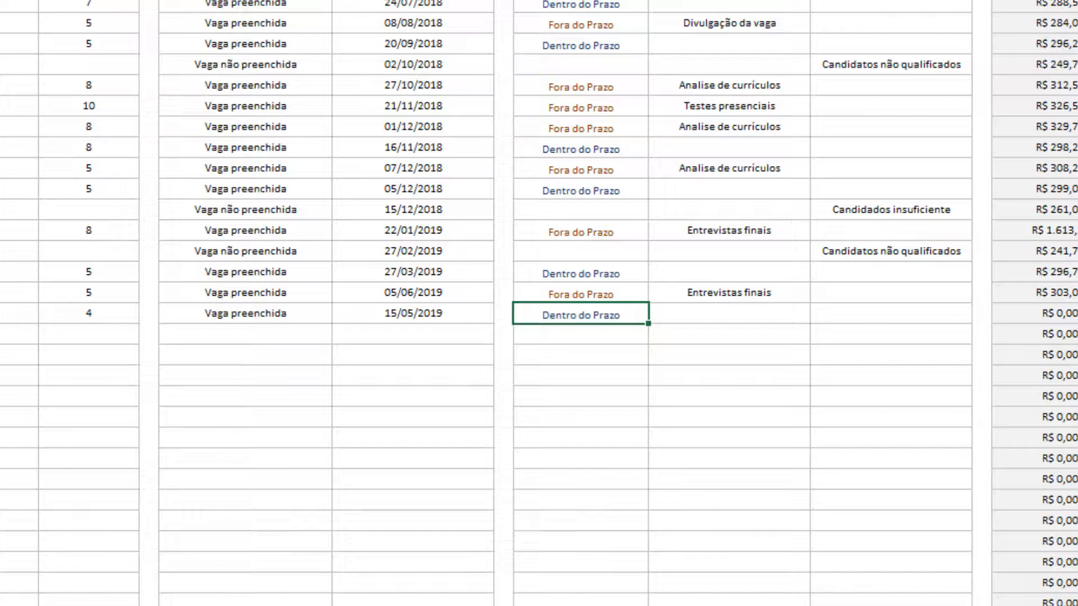
scroll(539, 304, right, 3)
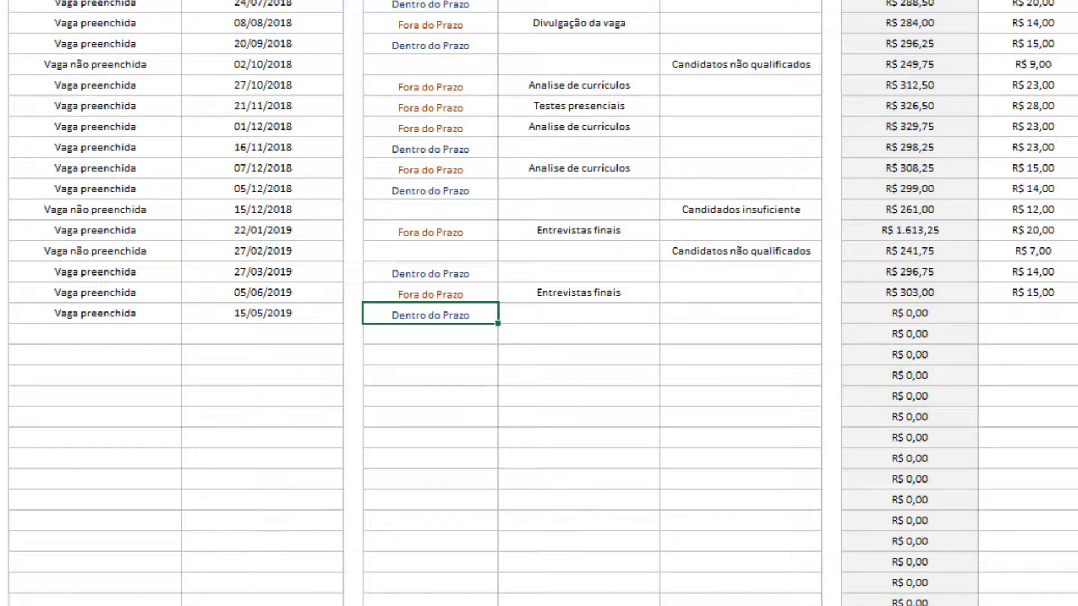
- Set row 127's closing date to 17/08/2019 and check its deadline status
scroll(539, 303, left, 1)
click(284, 313)
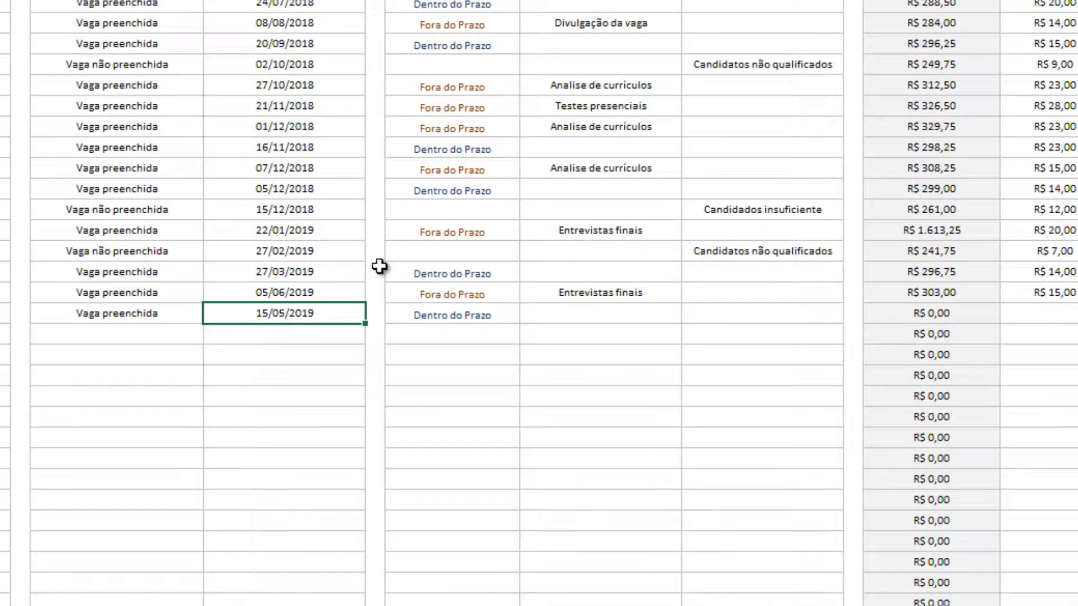
text(17)
key(Return)
click(250, 313)
click(501, 313)
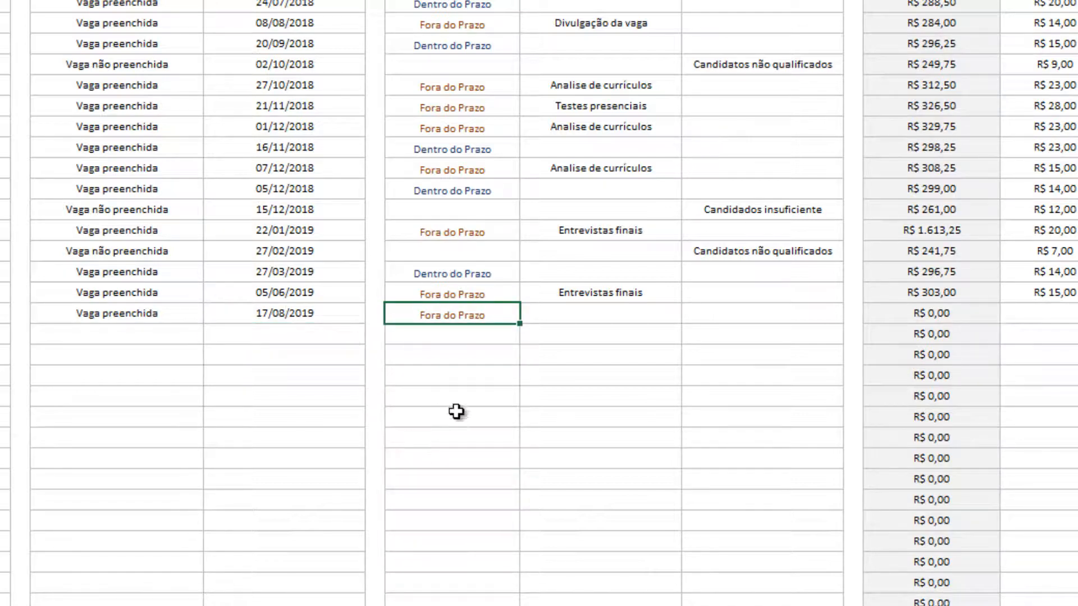
click(320, 348)
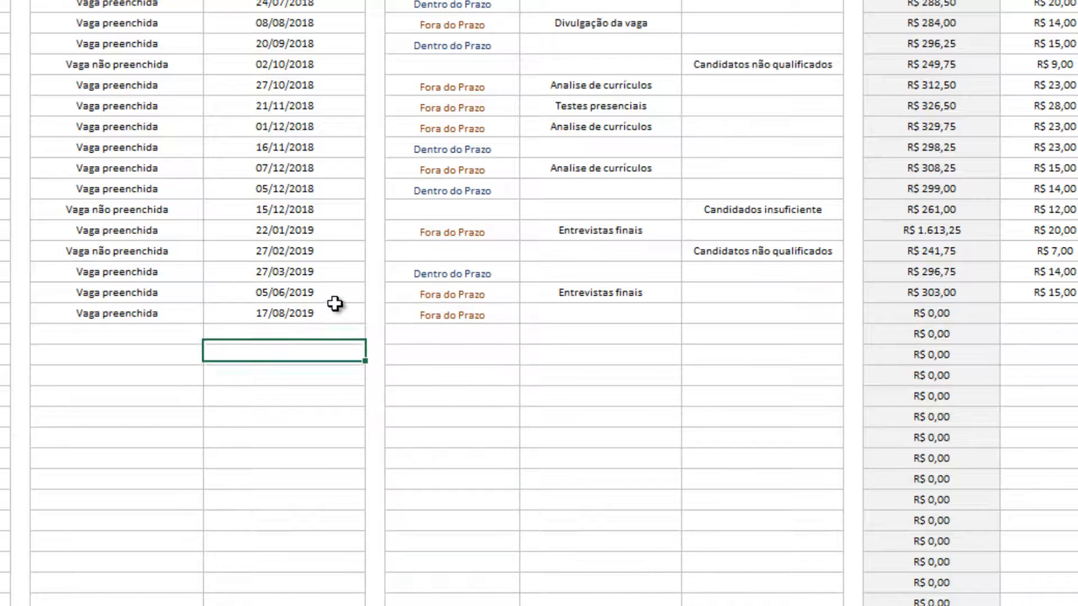
click(335, 306)
- Choose Testes presenciais as the reason for the delay in row 127
click(544, 309)
key(Right)
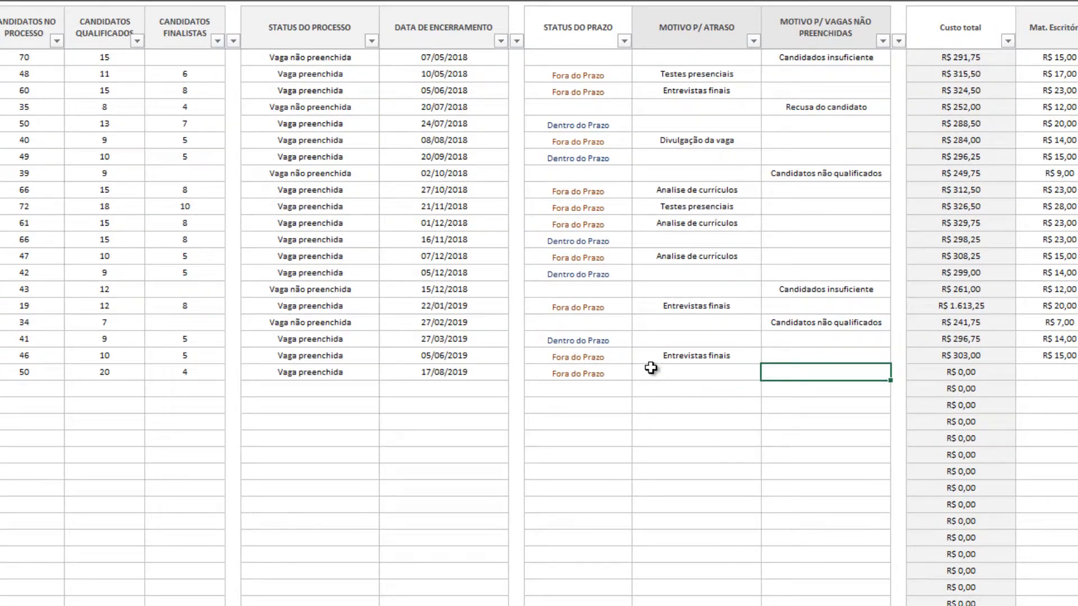
click(650, 368)
double_click(657, 376)
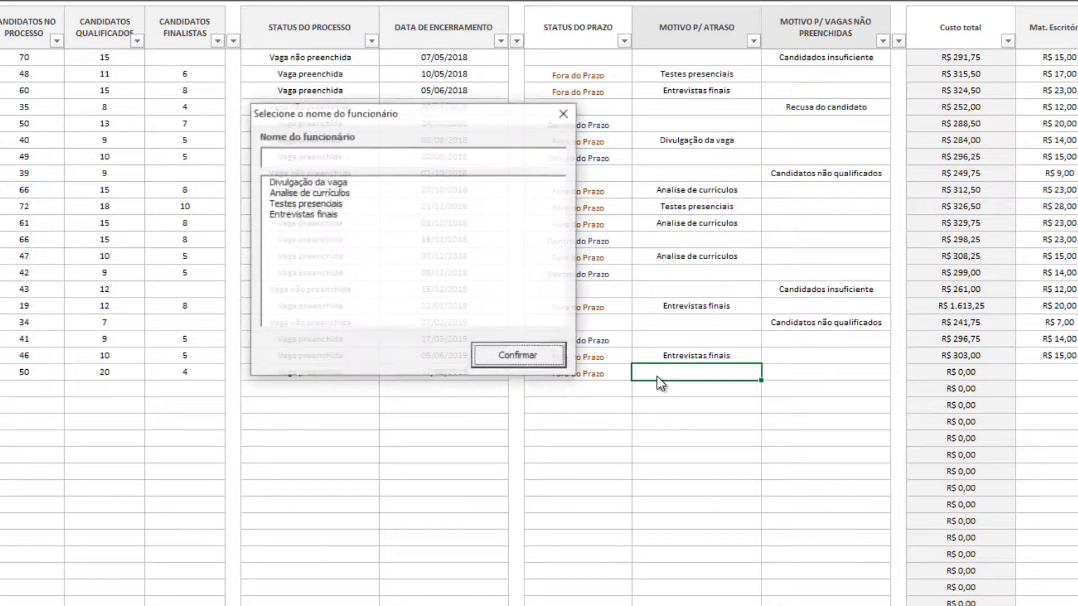
click(362, 204)
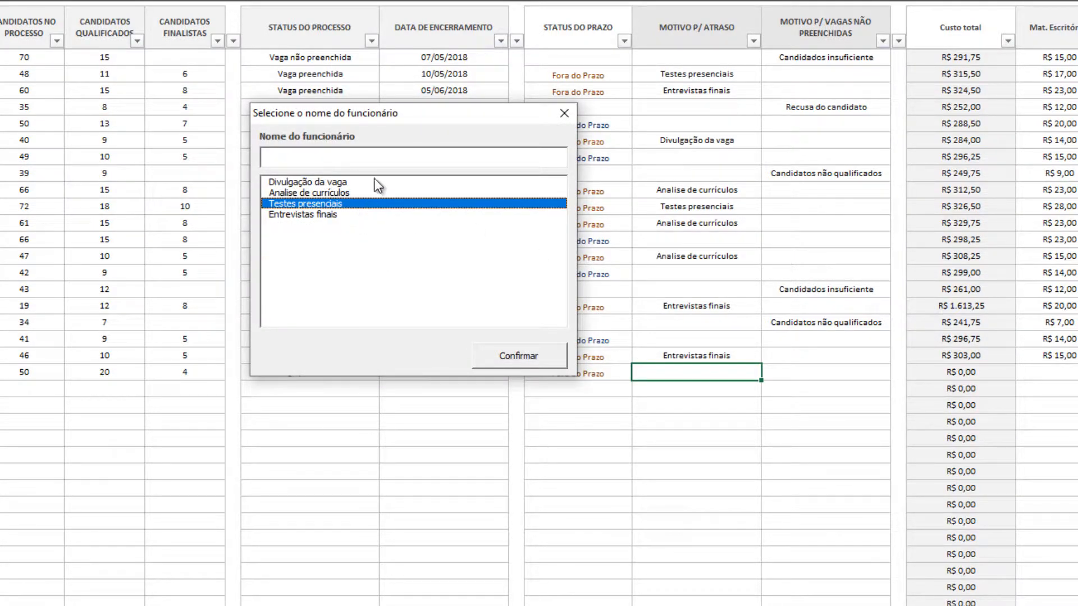
click(516, 356)
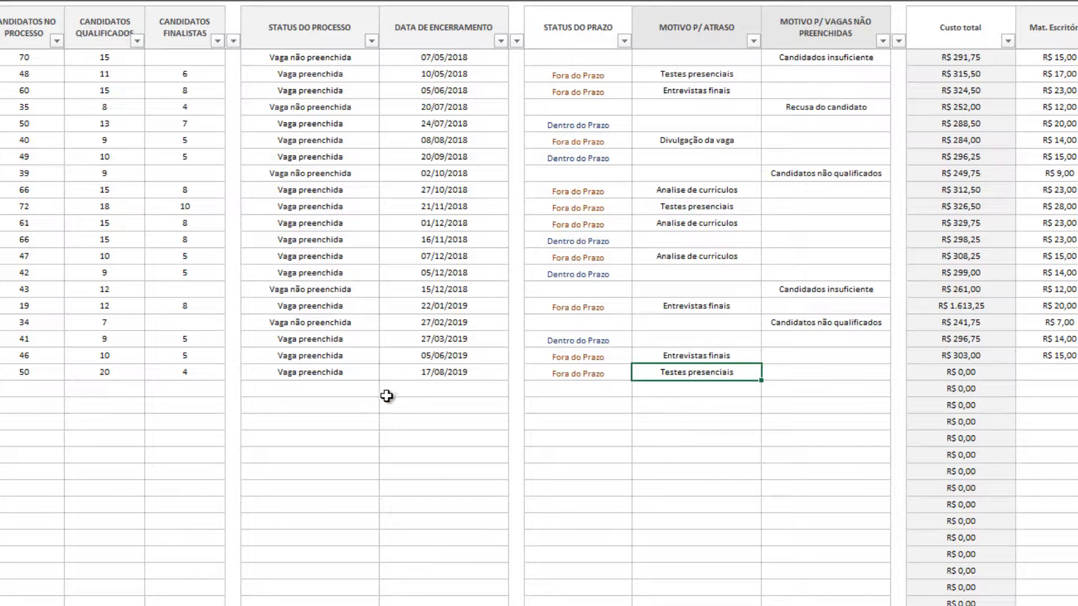
- Change the process status in row 127 to Vaga não preenchida
click(807, 374)
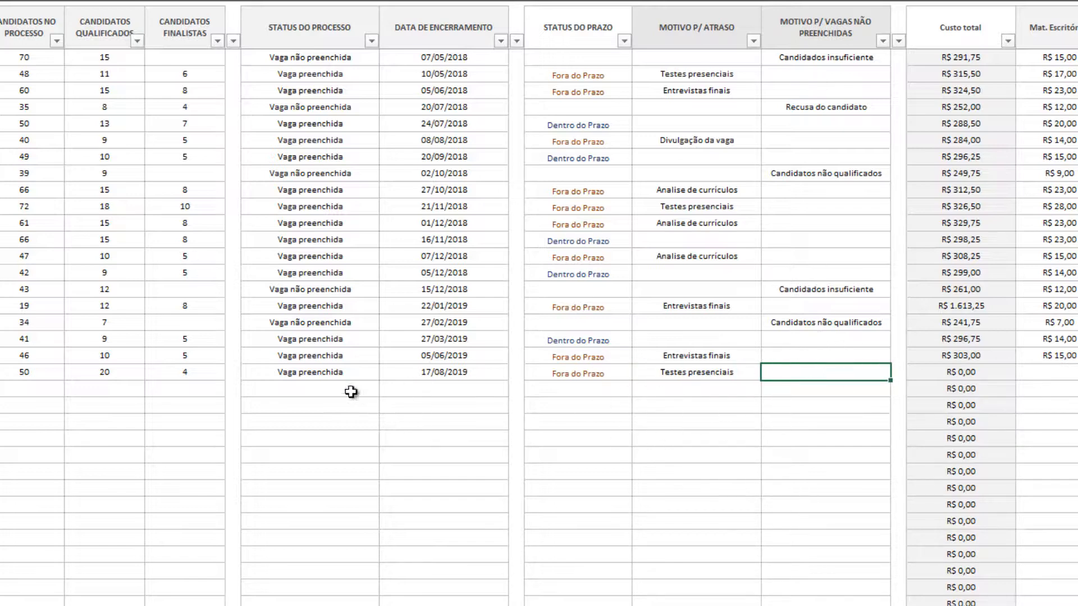
key(Left)
key(Left)
key(Left)
key(Left)
key(Left)
click(386, 372)
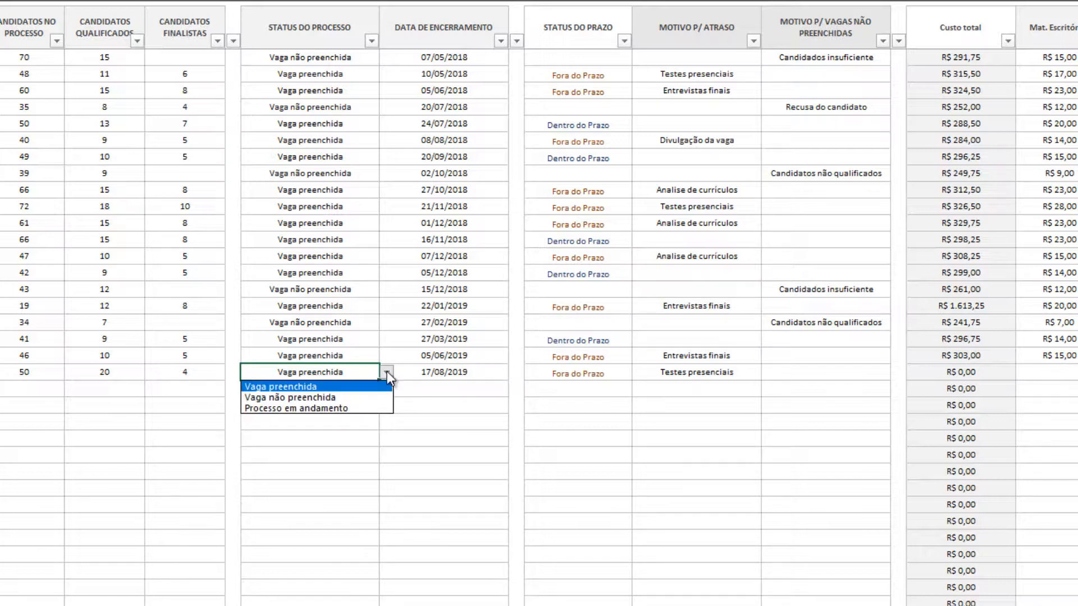
click(324, 397)
- Clear the number of finalist candidates in row 127
click(180, 373)
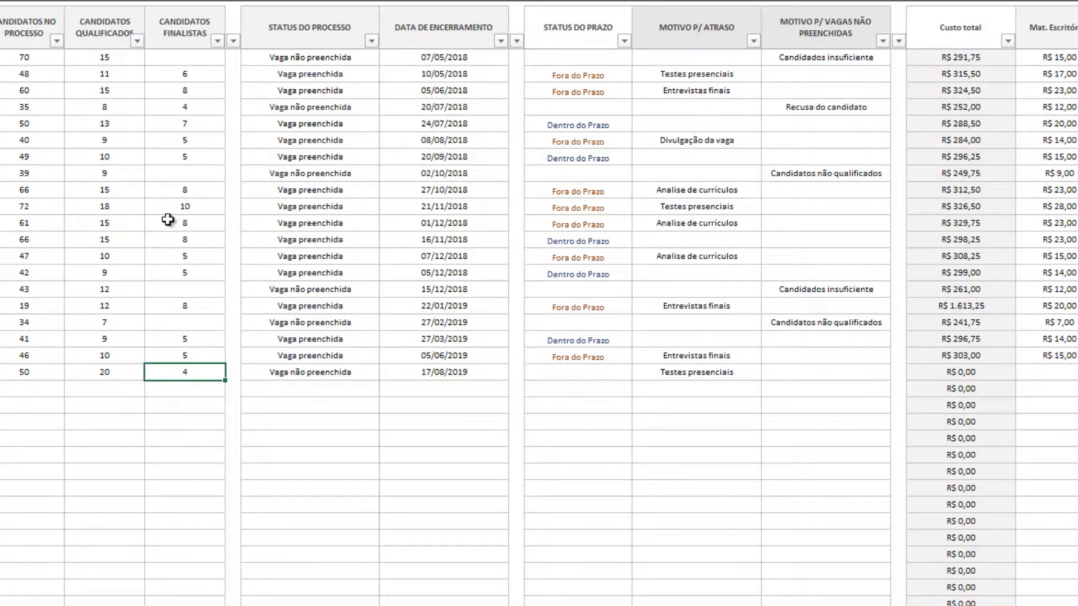
key(Delete)
key(Right)
key(Right)
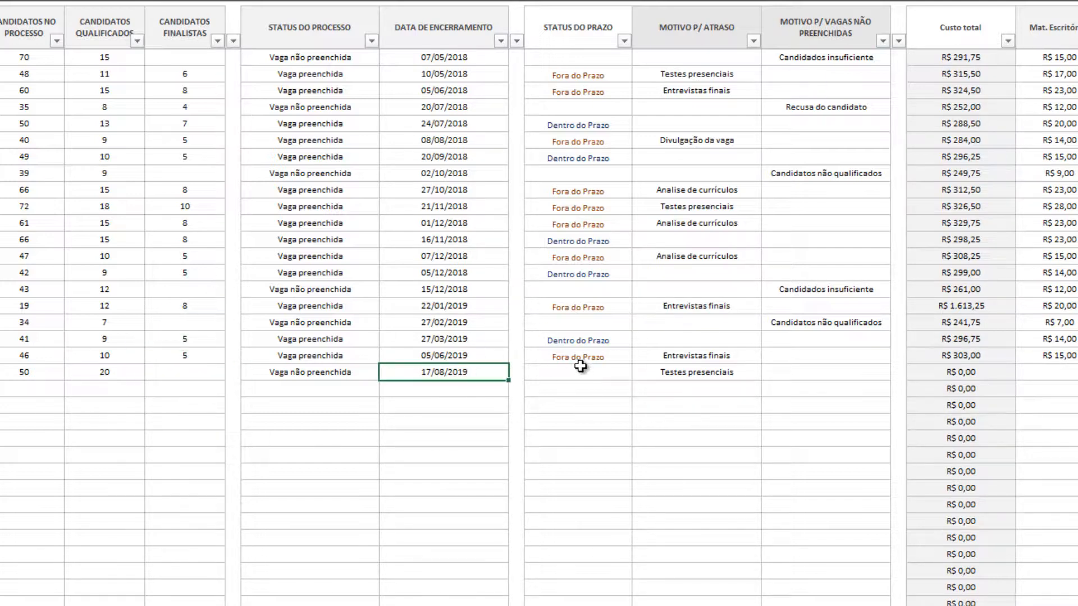
- Clear the reason for the delay in row 127
click(684, 367)
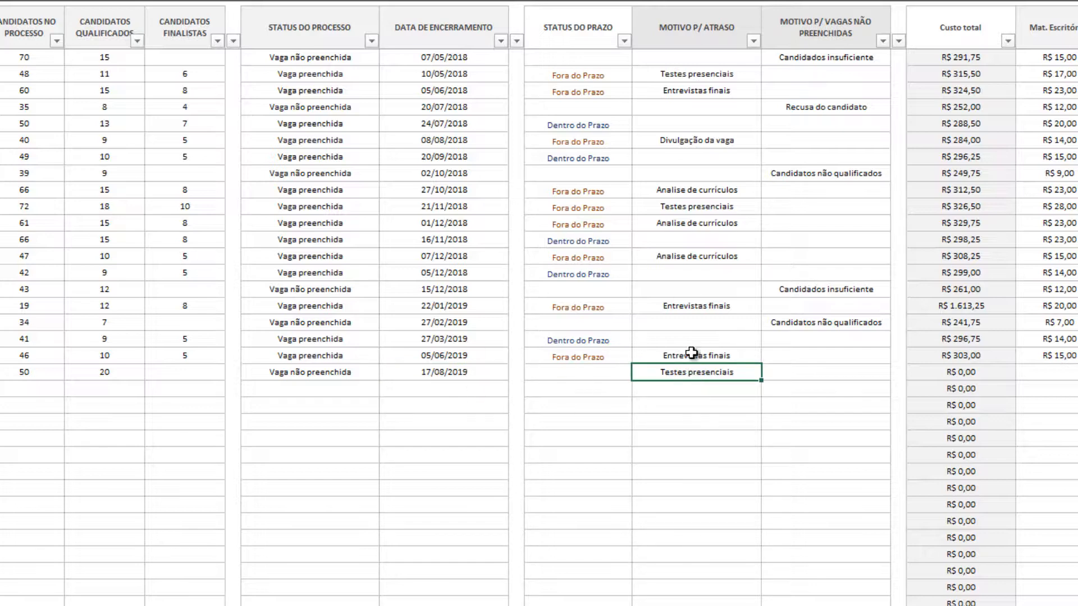
click(335, 377)
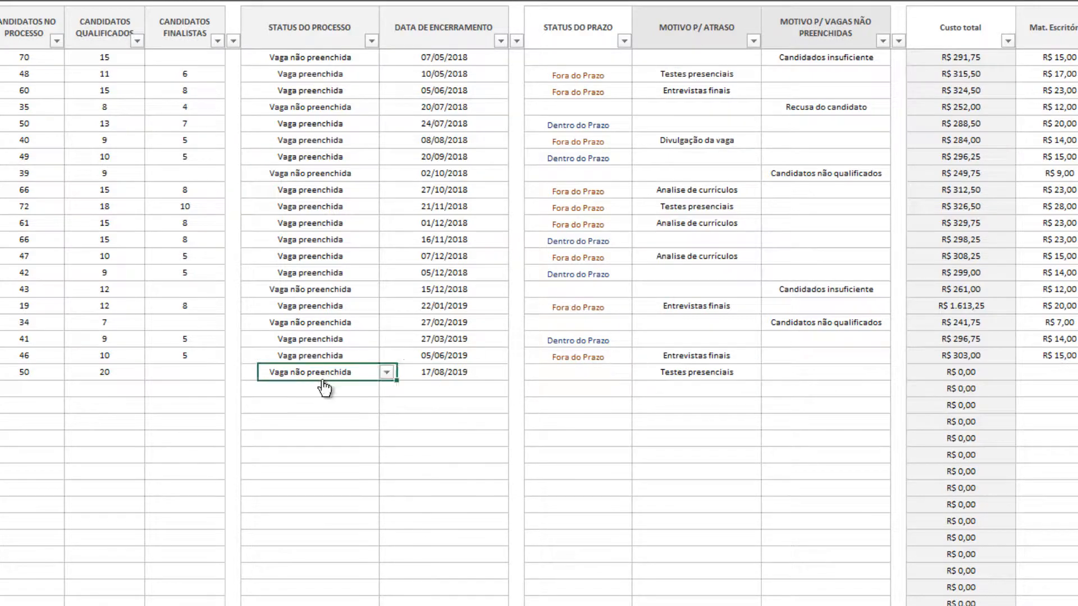
click(701, 376)
key(Delete)
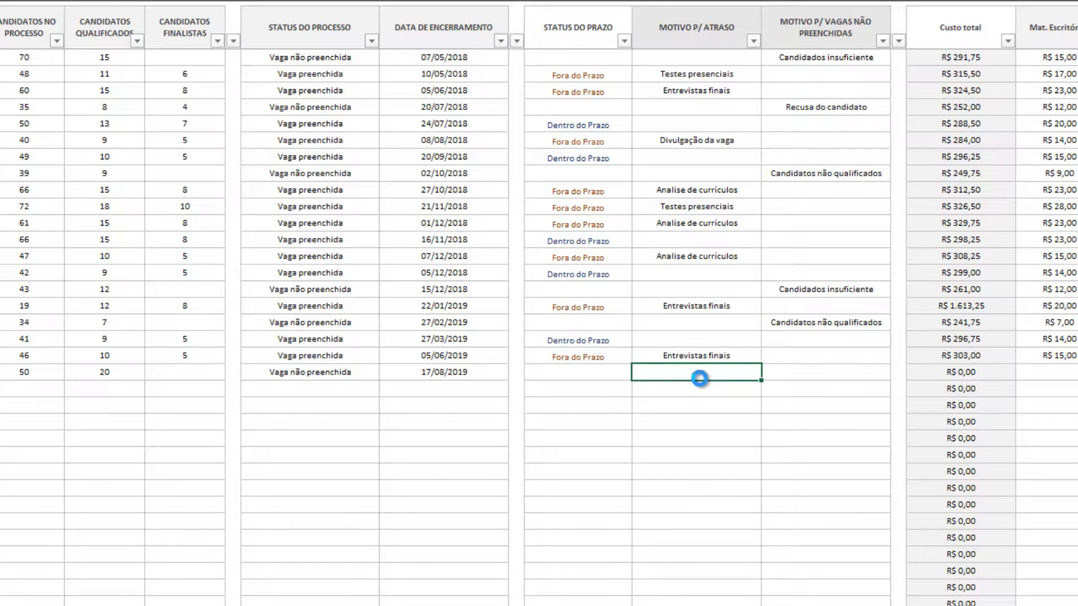
- Choose Vaga cancelada as the reason for the unfilled vacancy in row 127
click(774, 372)
double_click(806, 372)
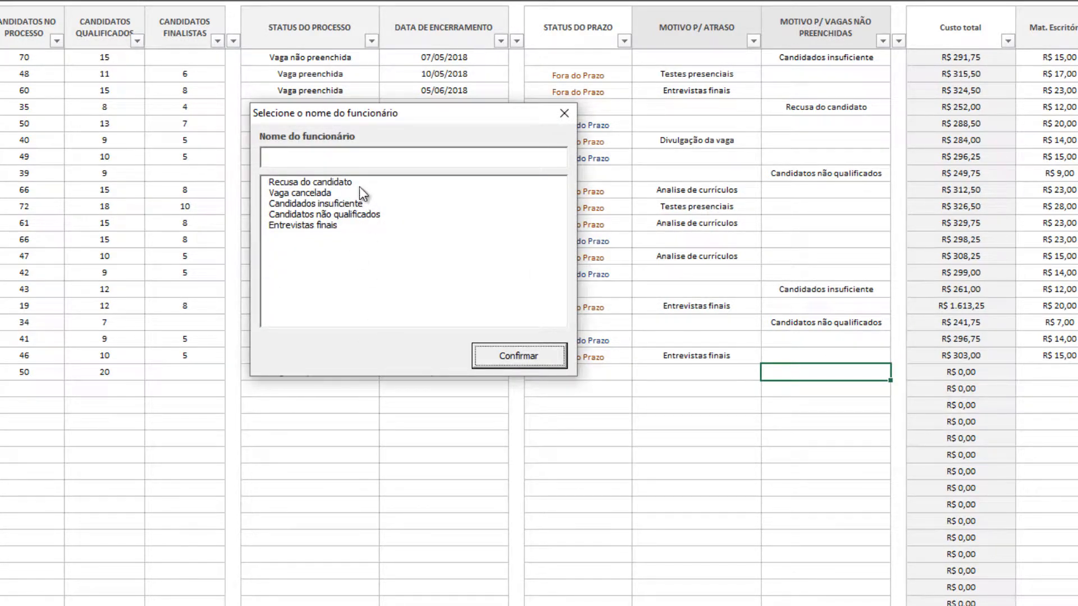
click(319, 192)
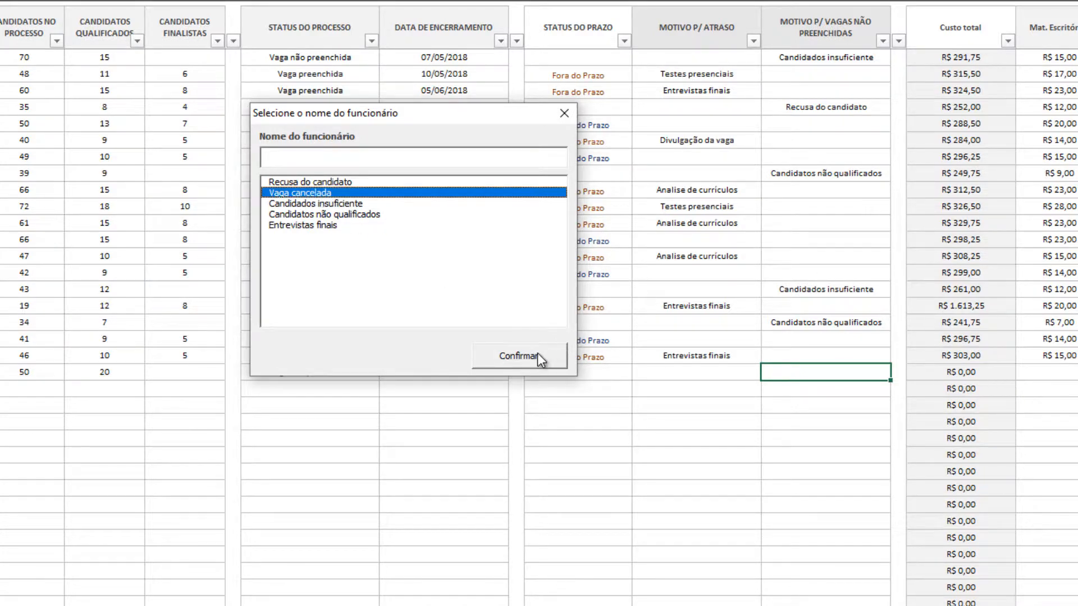
click(561, 354)
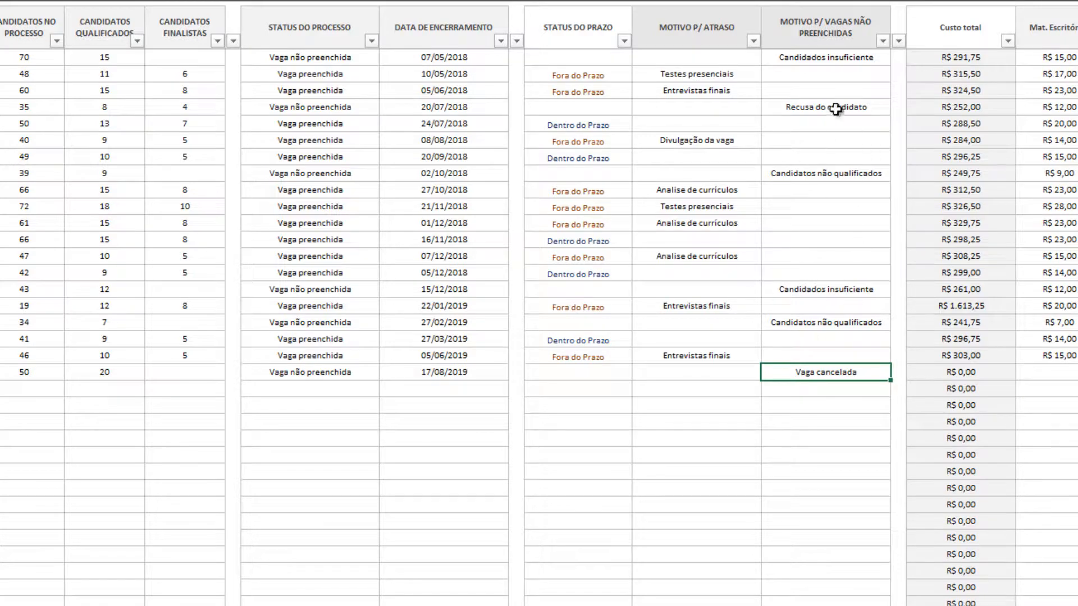
- Review row 127 against the earlier processes, from its finalists field and unfilled-vacancy reason to the recruitment cost columns
click(478, 305)
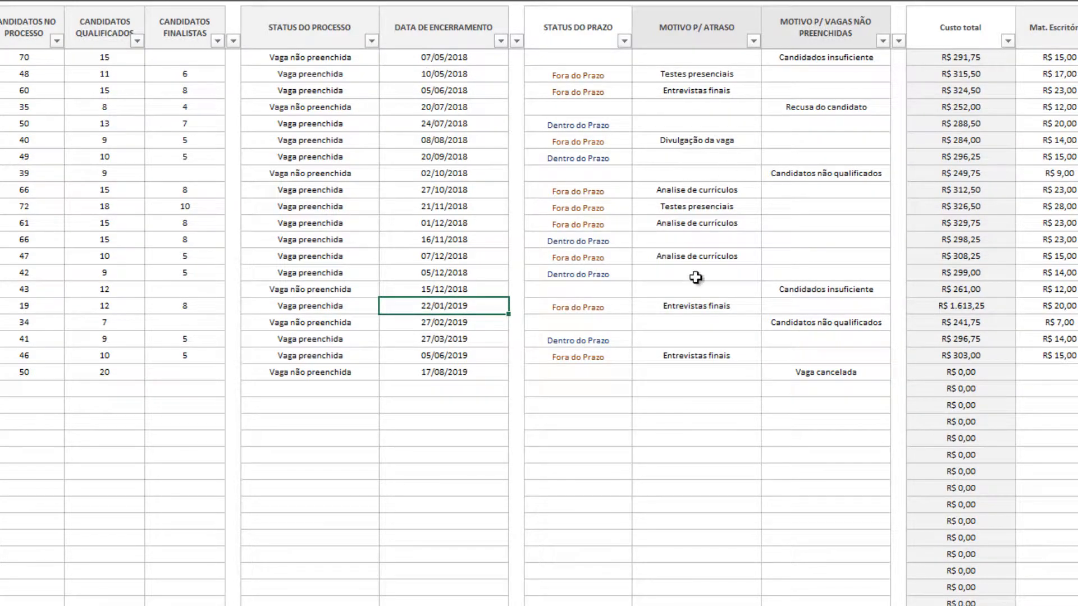
click(350, 387)
scroll(415, 355, up, 2)
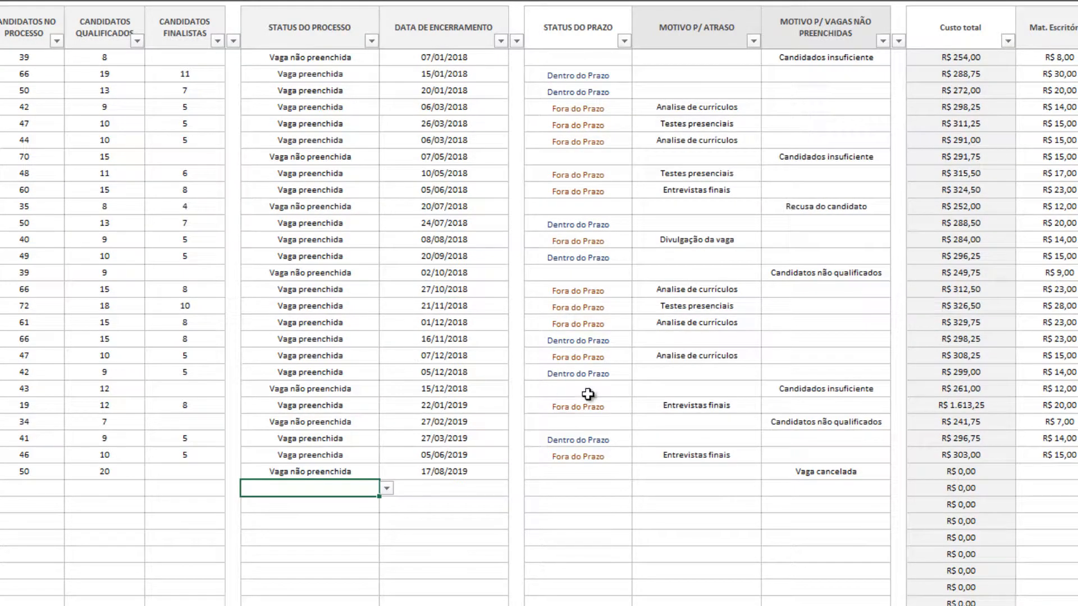
scroll(577, 451, down, 2)
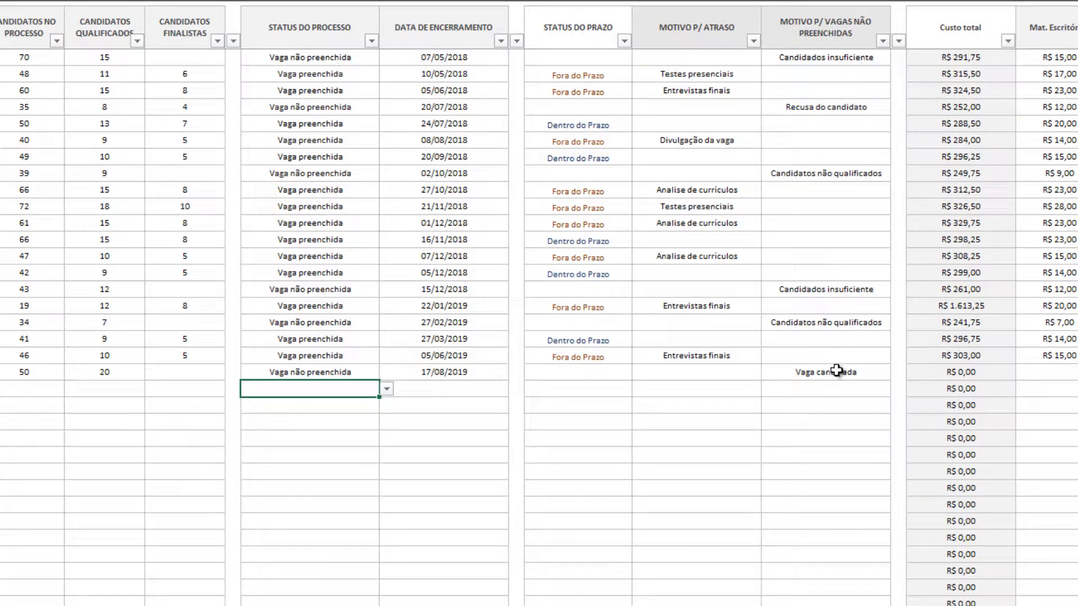
click(832, 372)
click(198, 372)
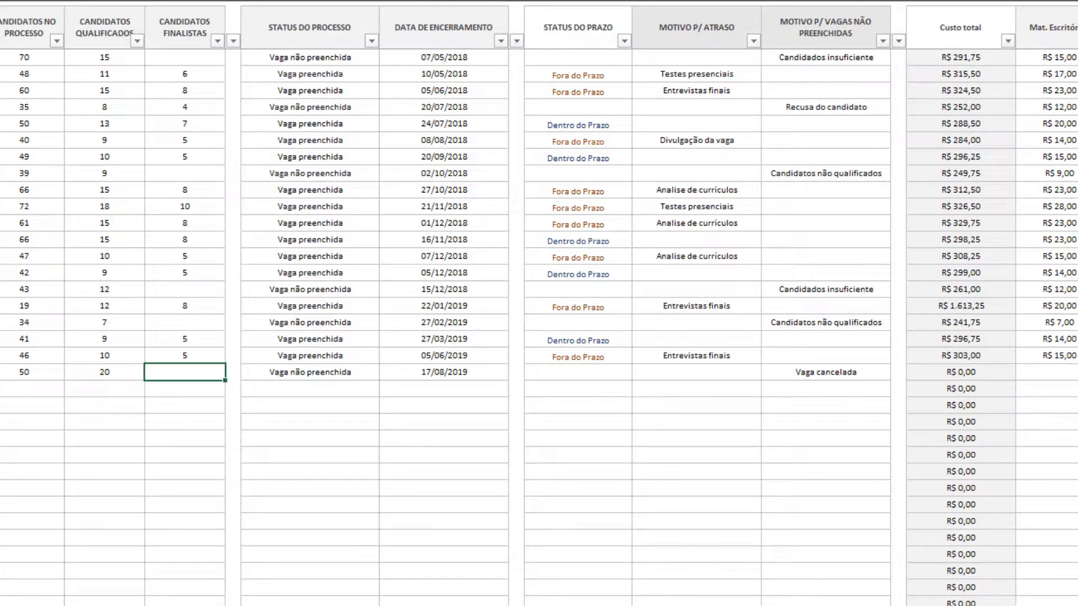
scroll(818, 416, right, 5)
scroll(818, 416, left, 3)
scroll(818, 416, right, 1)
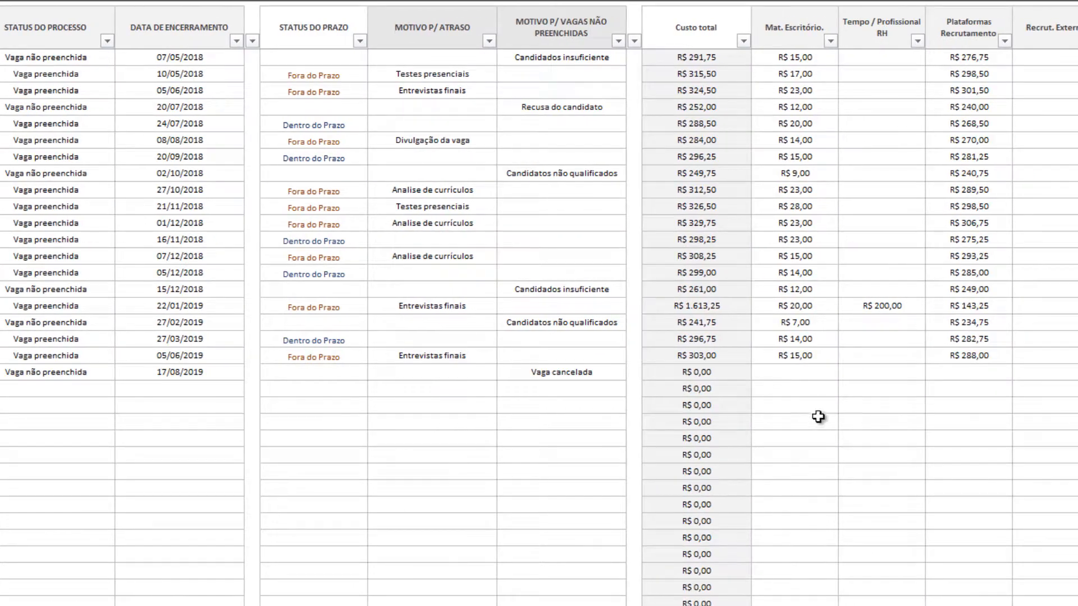
click(585, 373)
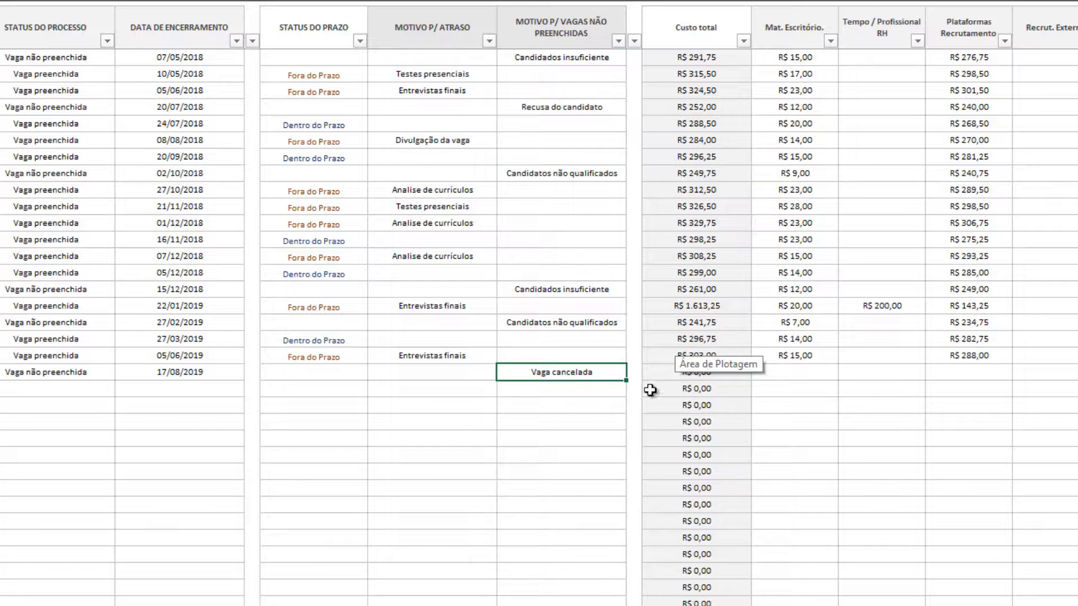
key(Up)
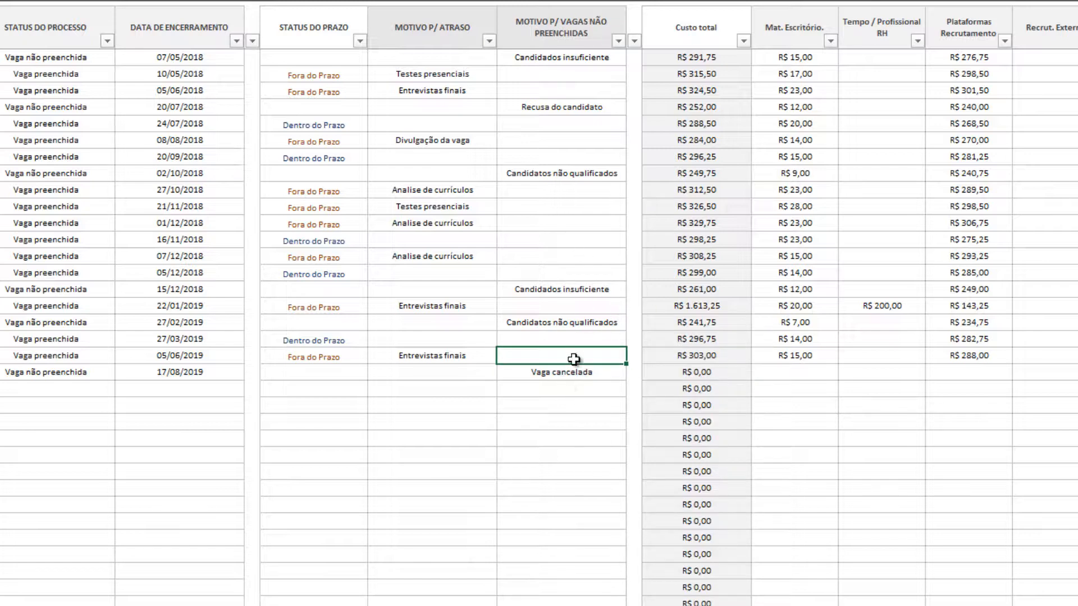
click(575, 337)
click(584, 362)
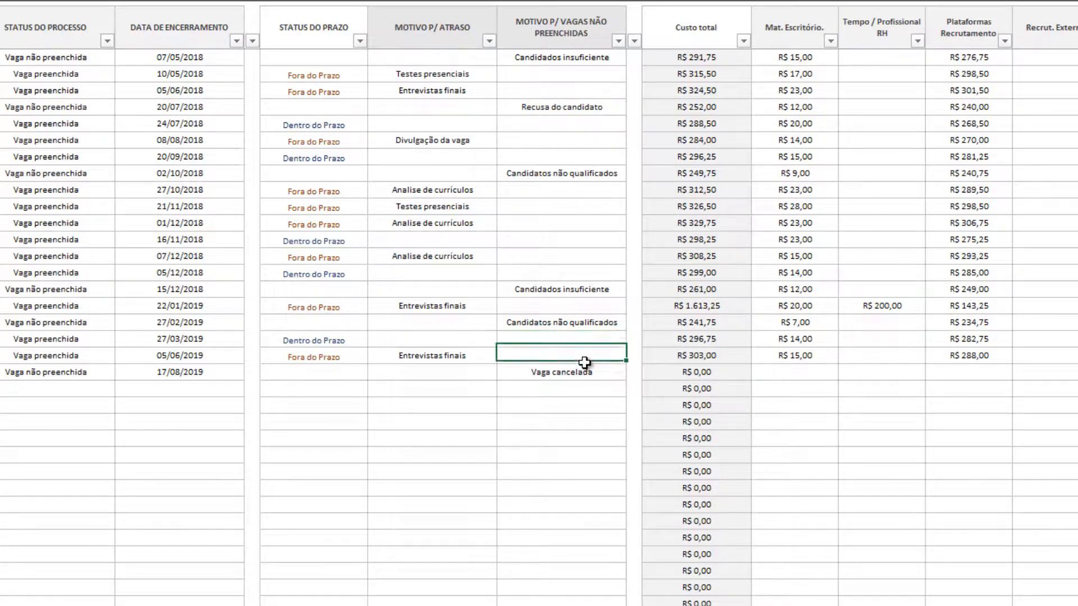
click(601, 375)
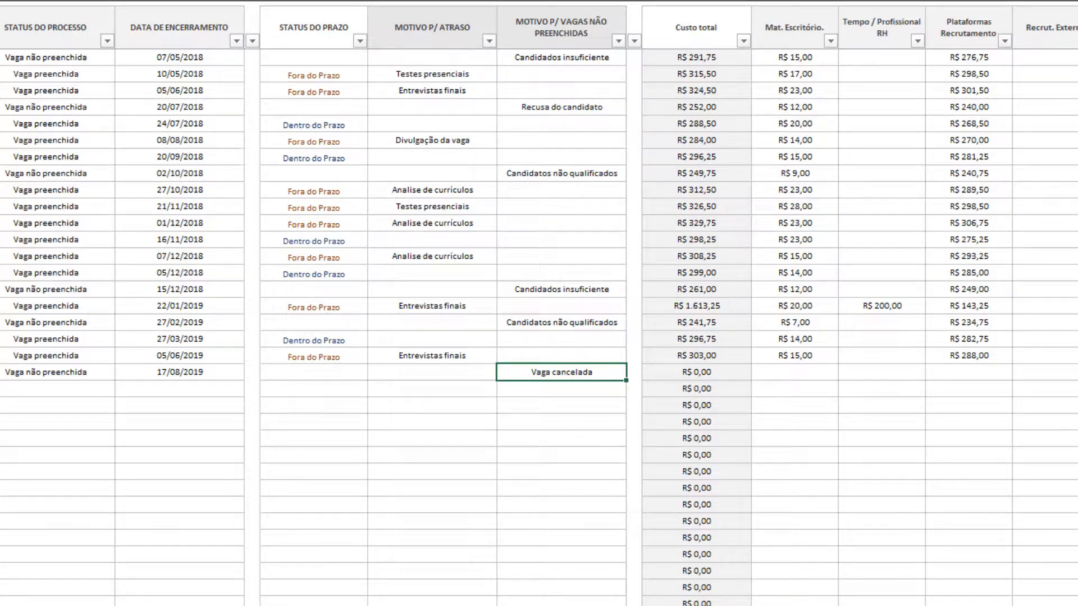
- Examine the total cost and individual cost columns, from office materials to Outros, across the earlier recruitment processes
scroll(539, 326, right, 10)
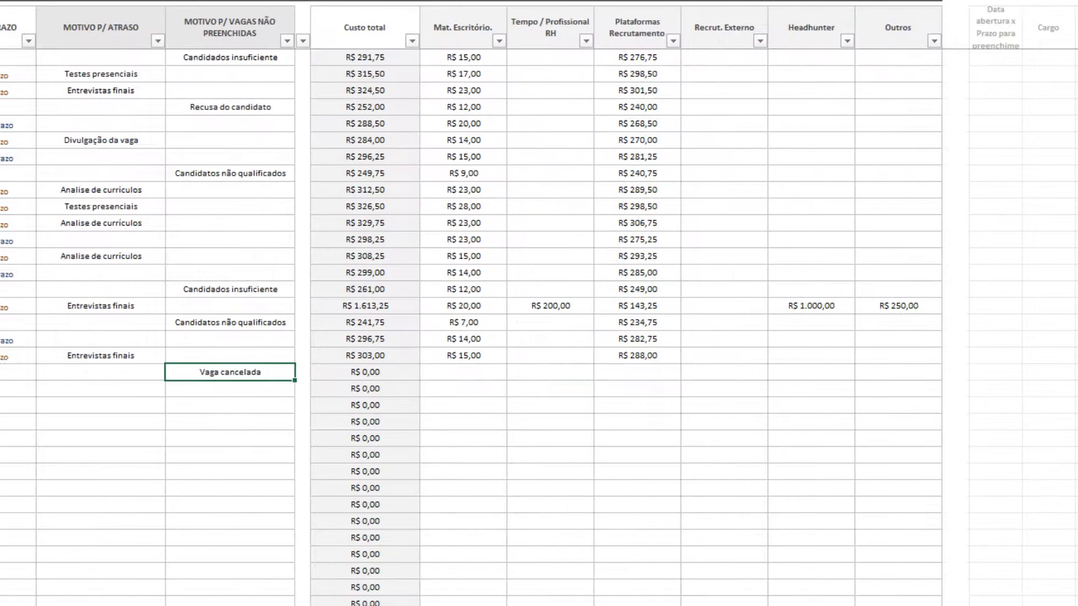
scroll(215, 481, up, 4)
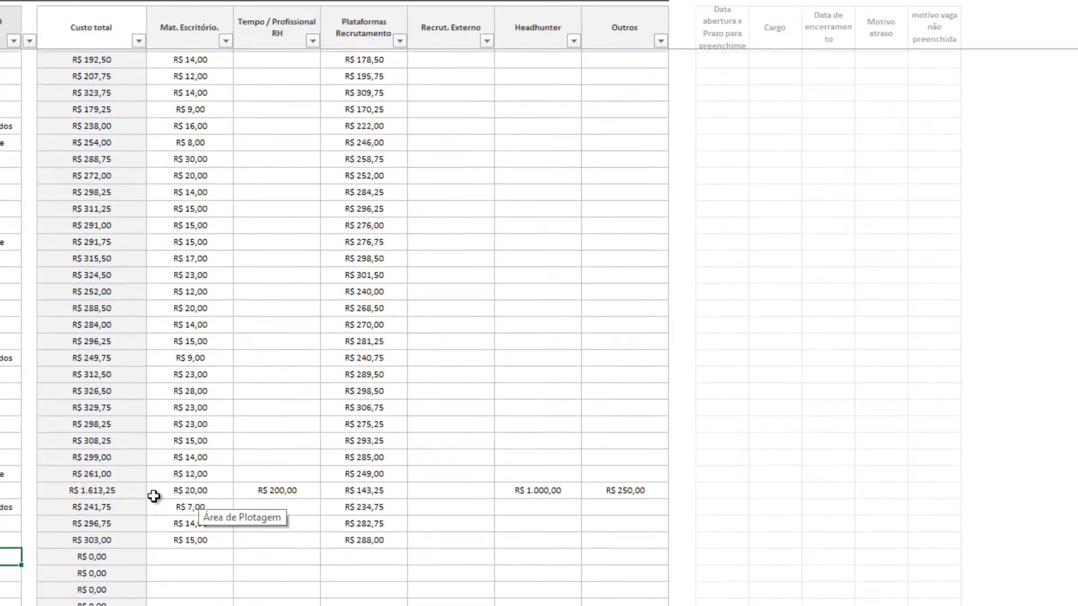
scroll(151, 496, down, 3)
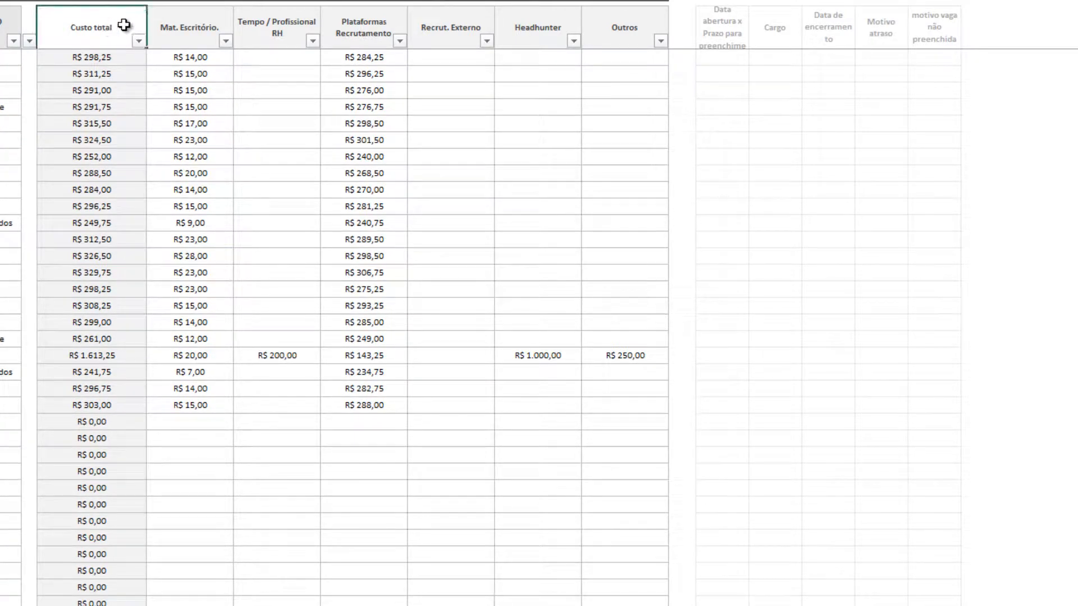
drag(168, 27, 614, 28)
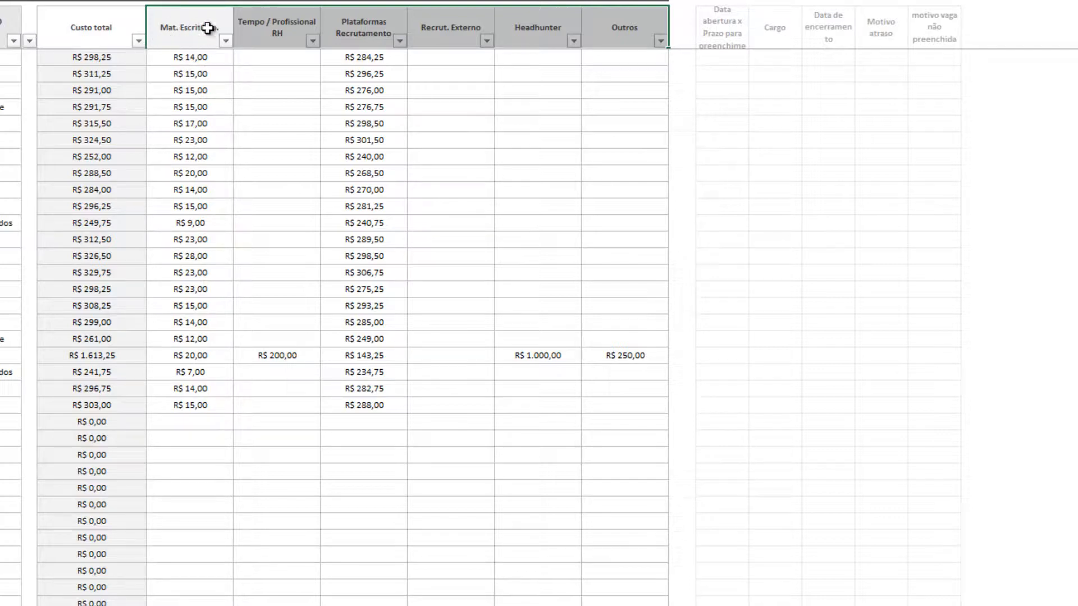
click(245, 193)
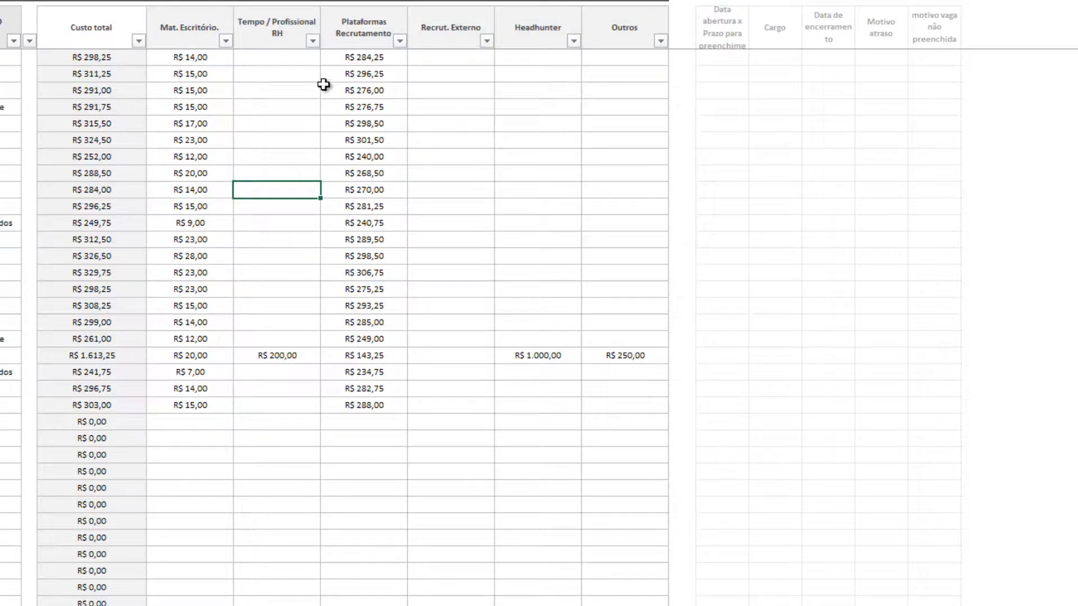
click(212, 32)
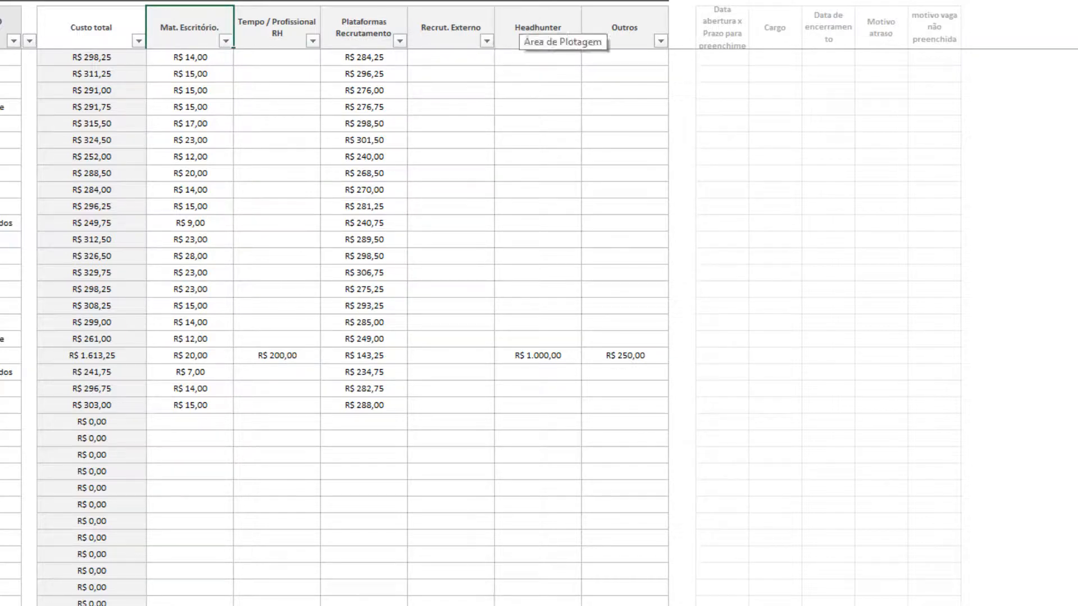
click(193, 416)
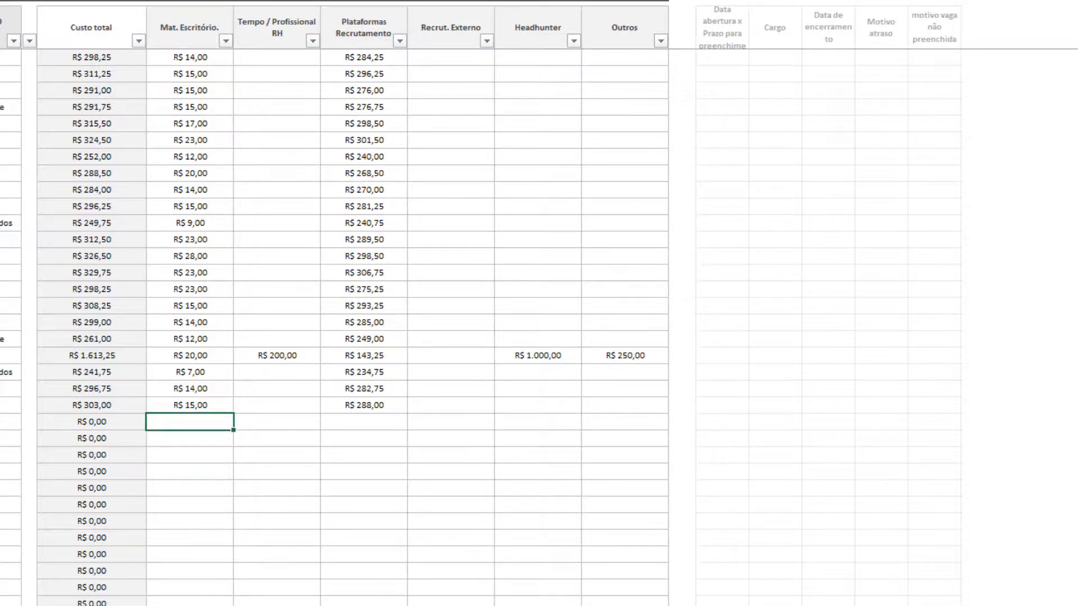
click(223, 270)
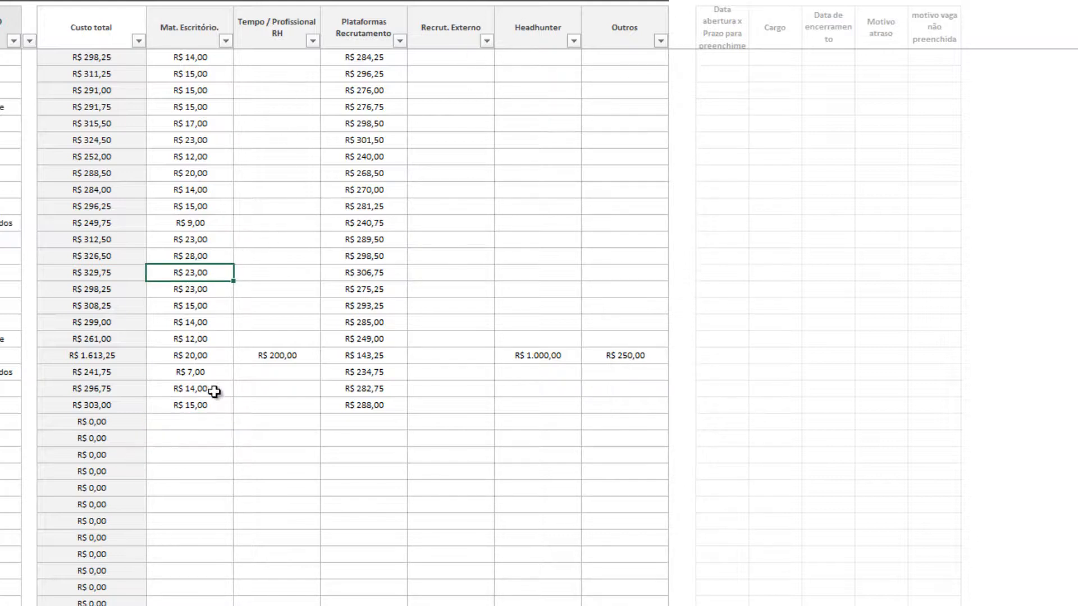
click(218, 399)
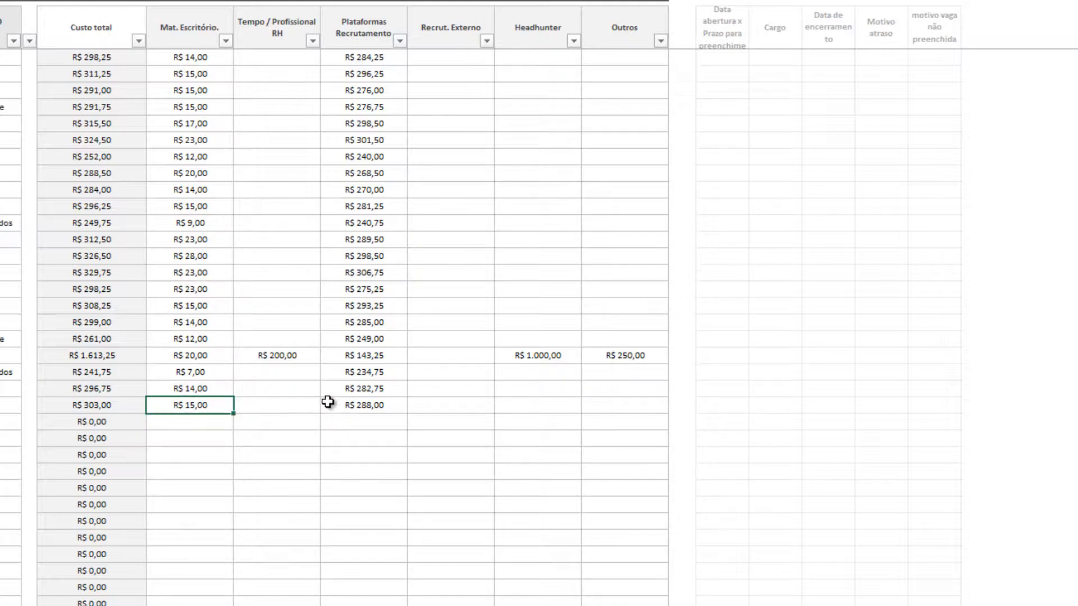
- Enter R$ 50,00 for office materials and R$ 200,00 for HR professional time in the costs of row 127
click(204, 422)
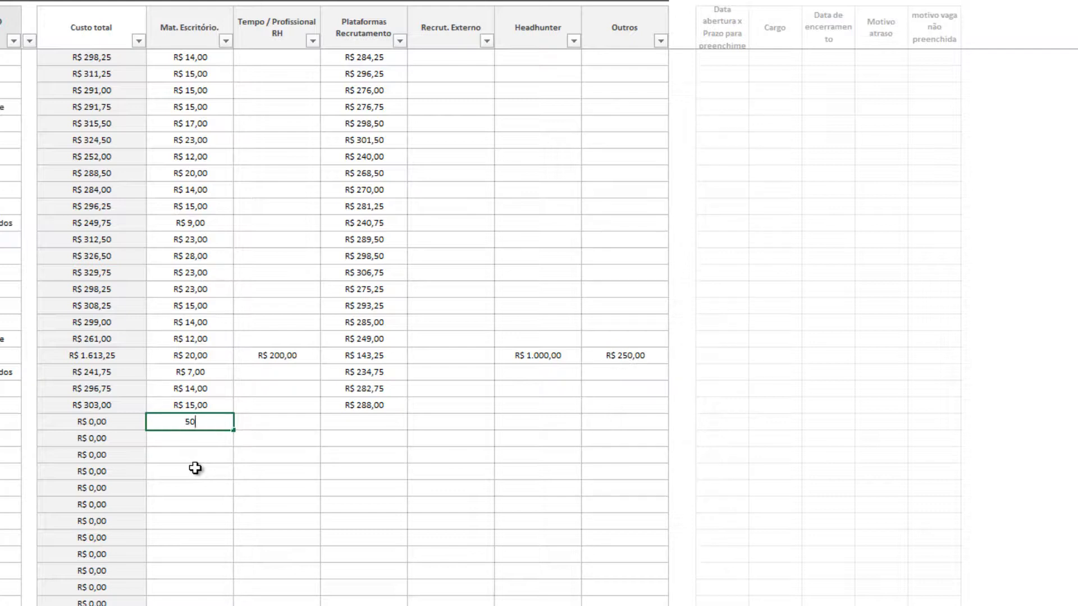
key(Tab)
key(Tab)
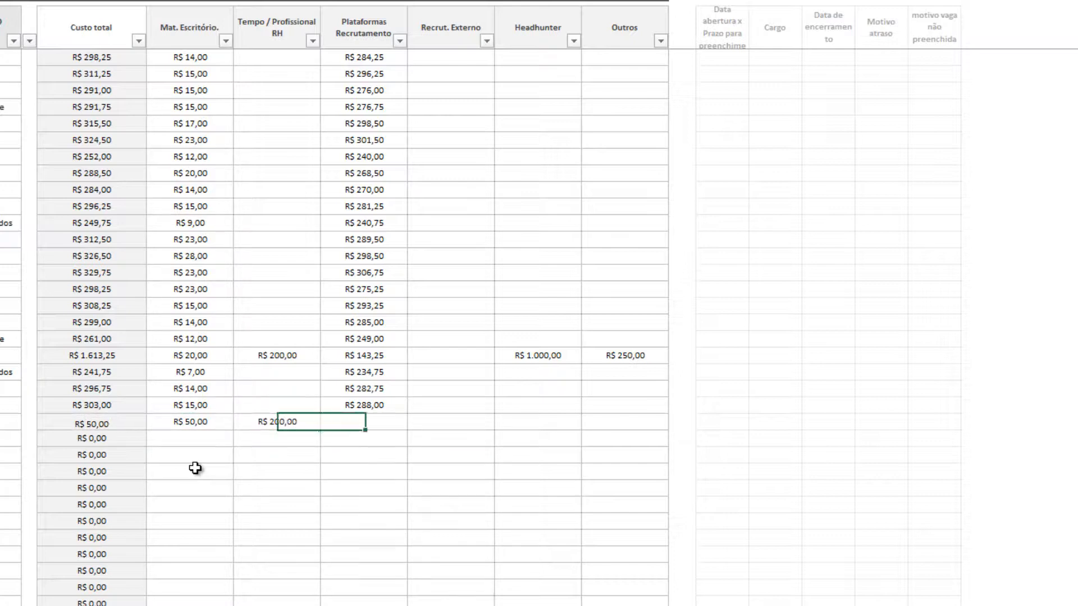
click(258, 427)
click(230, 425)
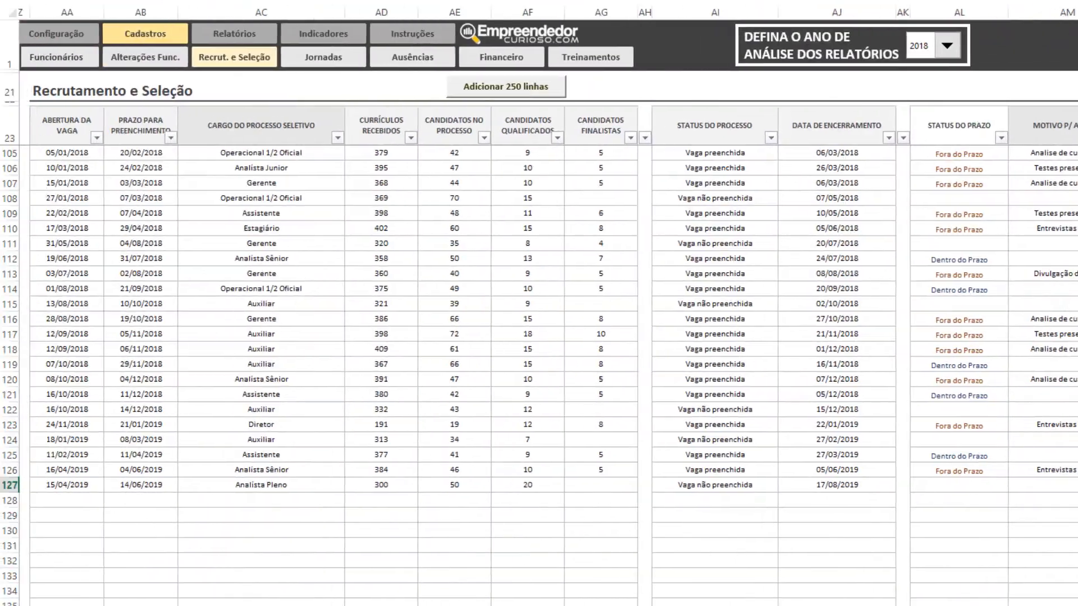
- Look through the recruitment and selection register from its first process down to the empty rows below row 127
click(309, 457)
scroll(387, 354, up, 6)
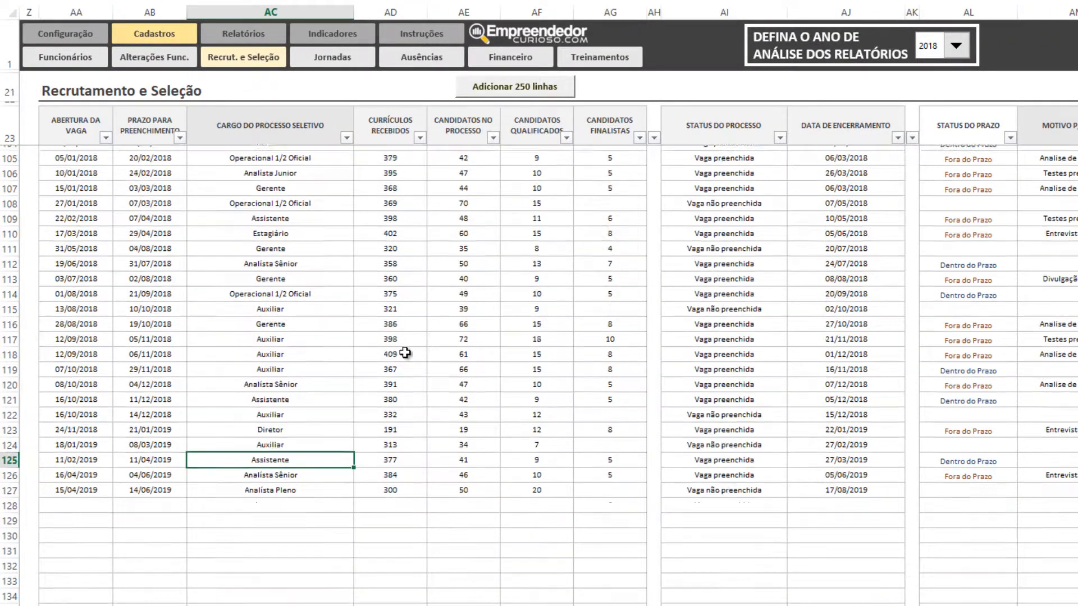
scroll(390, 362, up, 20)
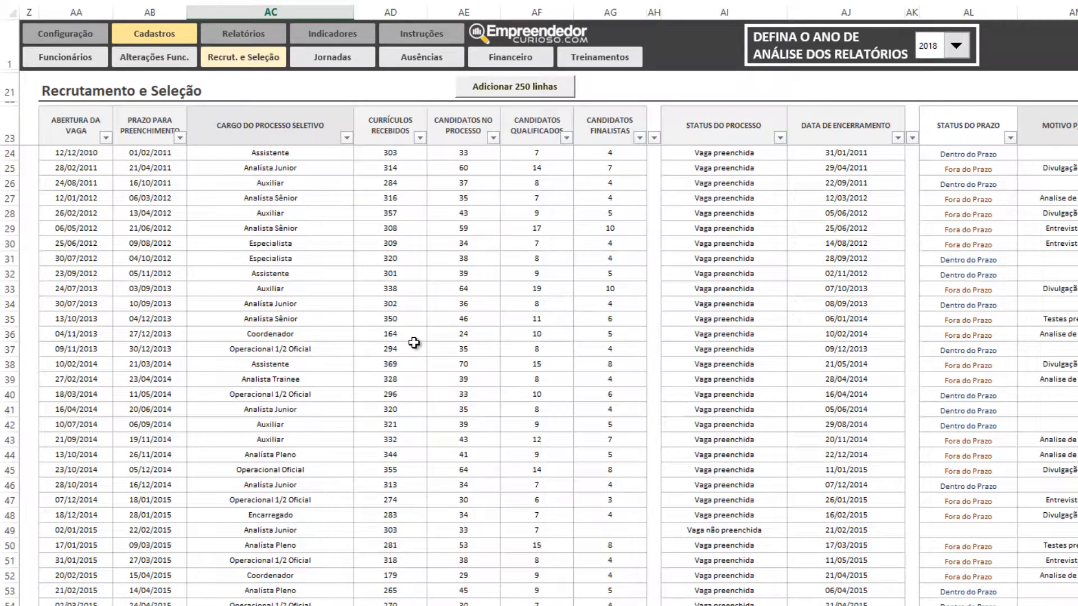
scroll(438, 365, down, 20)
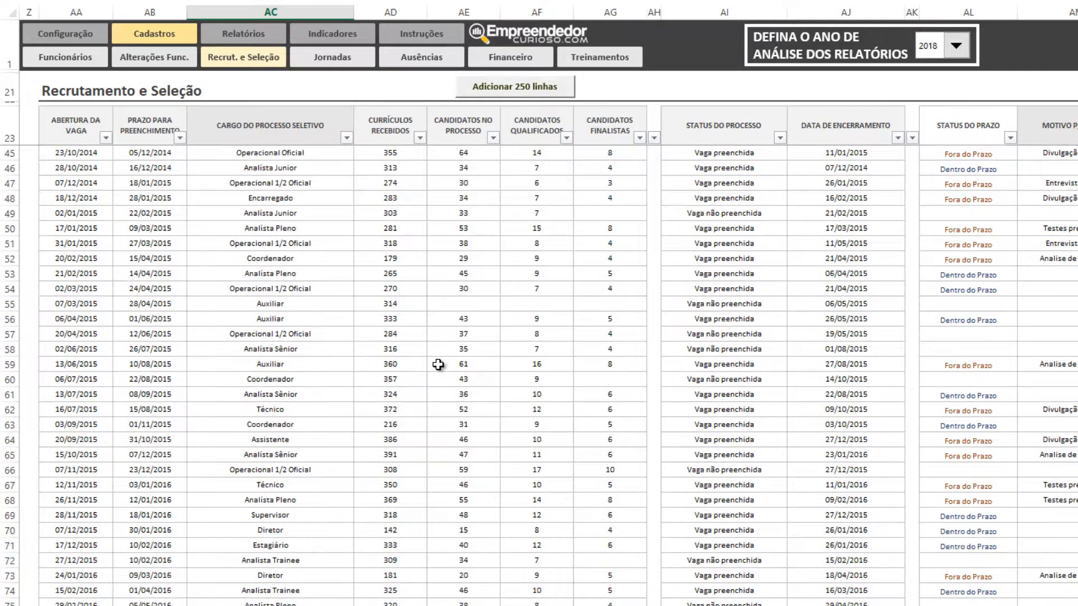
click(300, 400)
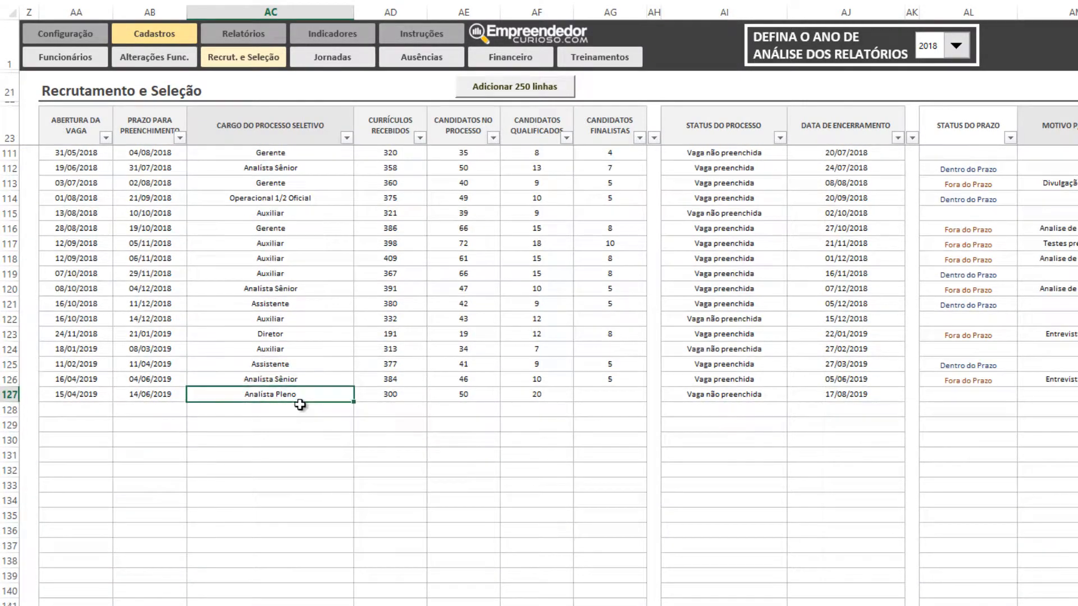
click(387, 409)
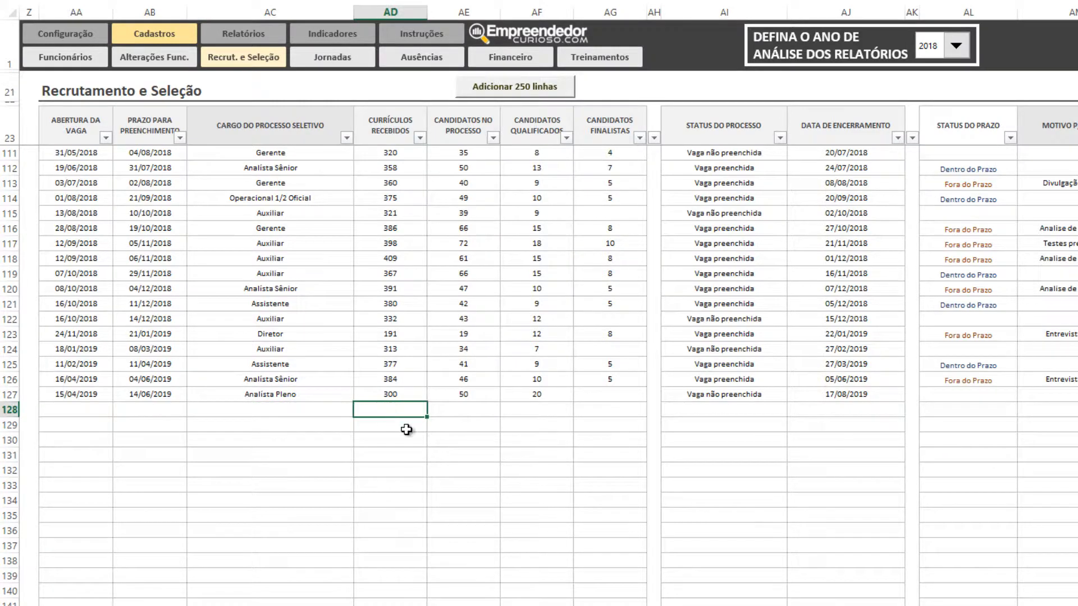
click(484, 411)
click(519, 424)
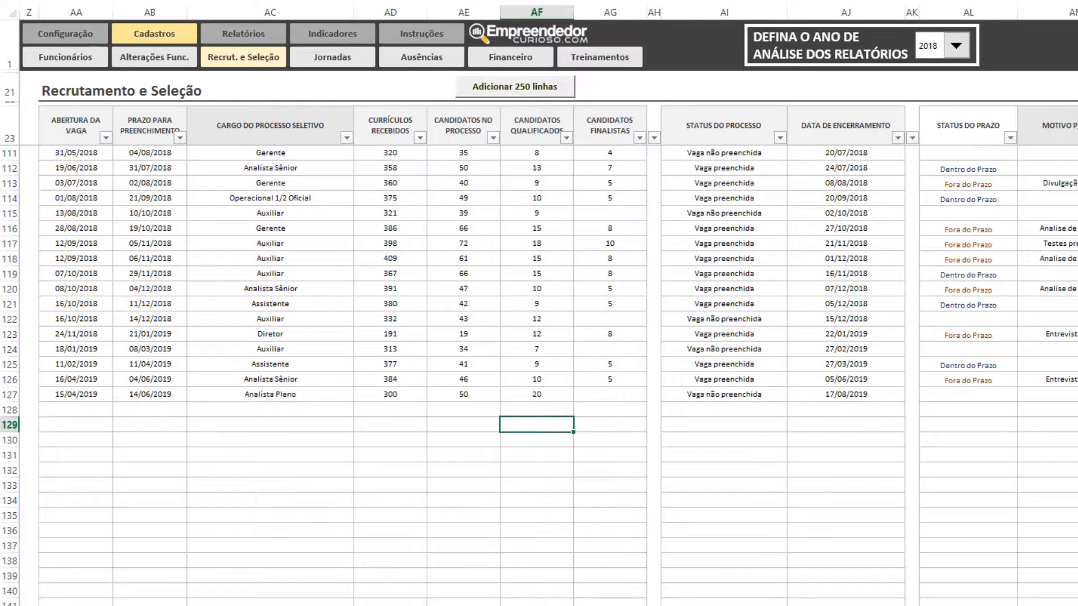
- Check the Lista de erros columns beside the recruitment costs for entries, down to row 127
scroll(538, 337, right, 6)
scroll(539, 337, left, 1)
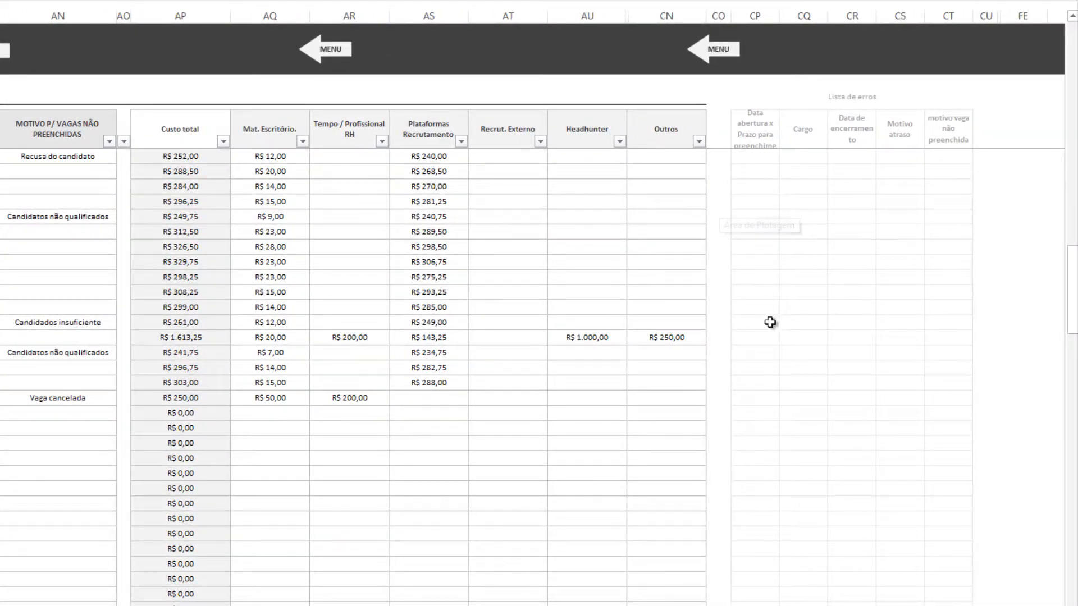
click(934, 320)
click(759, 370)
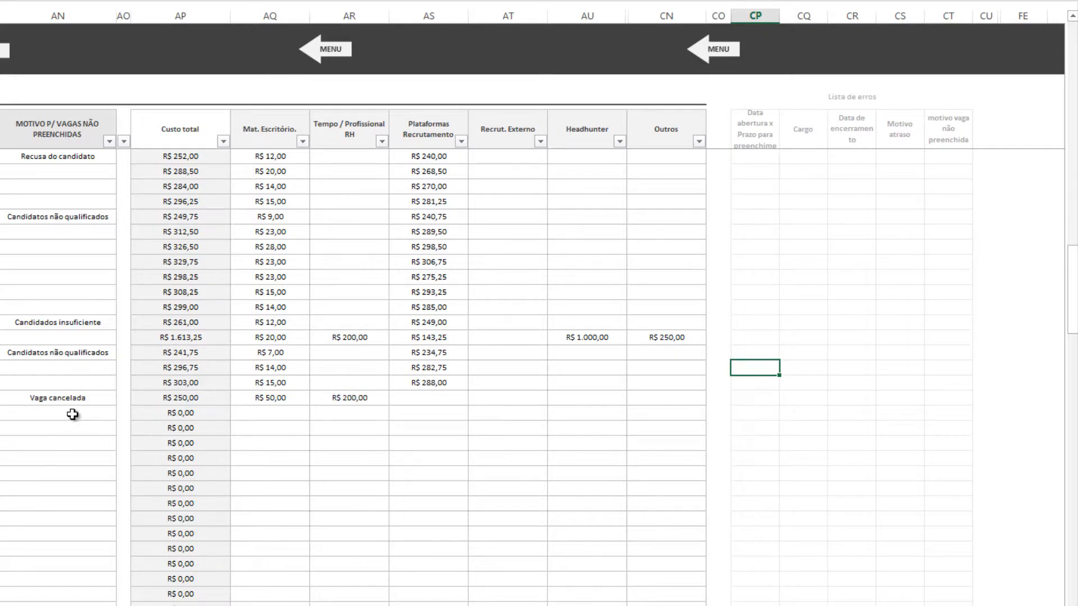
key(Up)
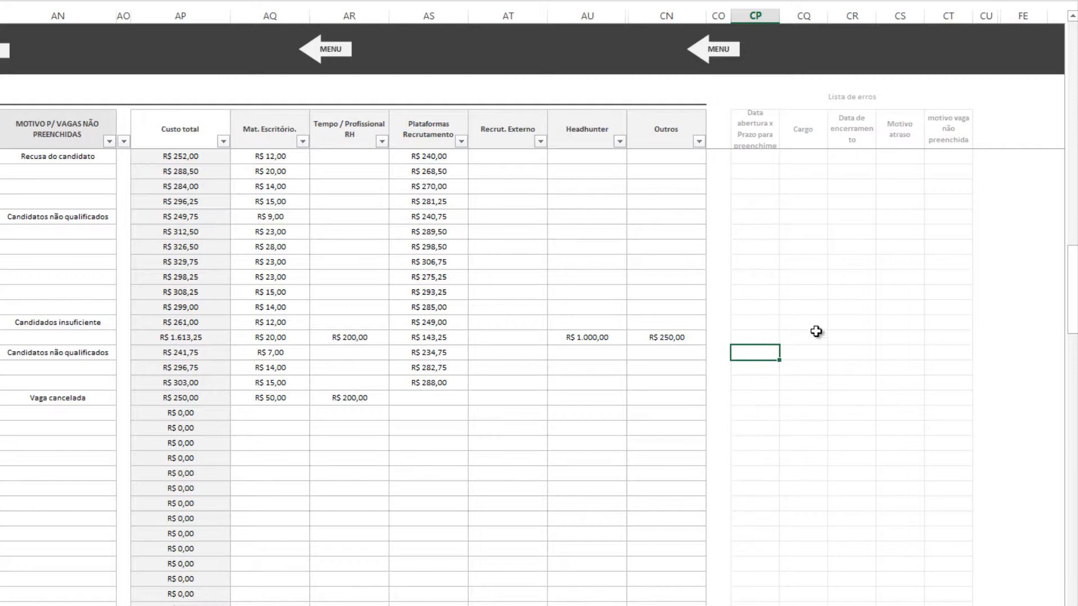
key(Down)
key(Down)
key(Down)
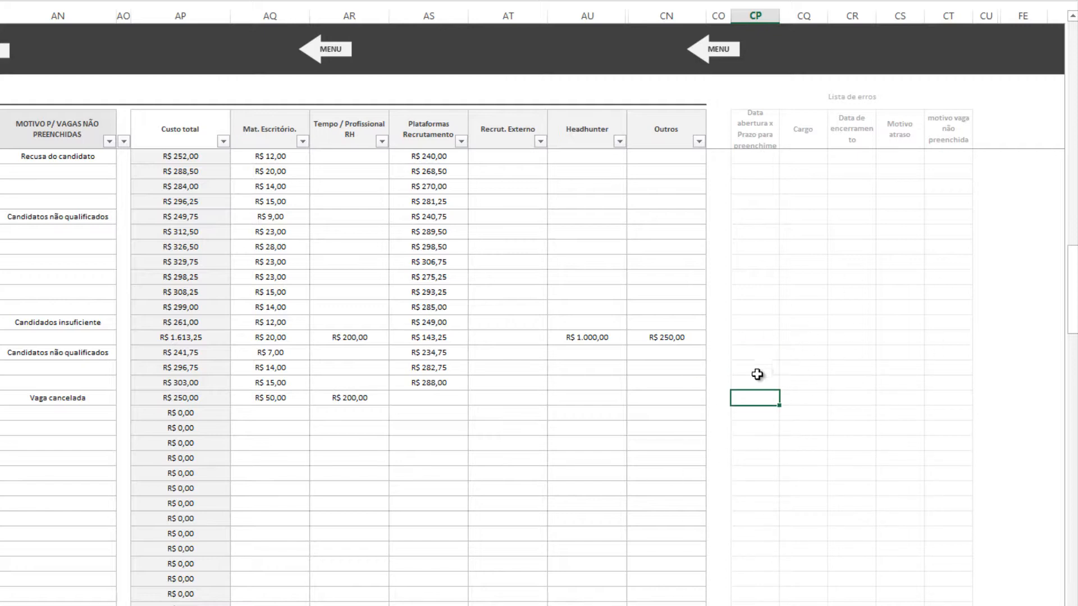
- Open the Erros verification sheet and review the error counts and correction reasons for Cadastros > Recrut. e Seleção
scroll(539, 337, left, 5)
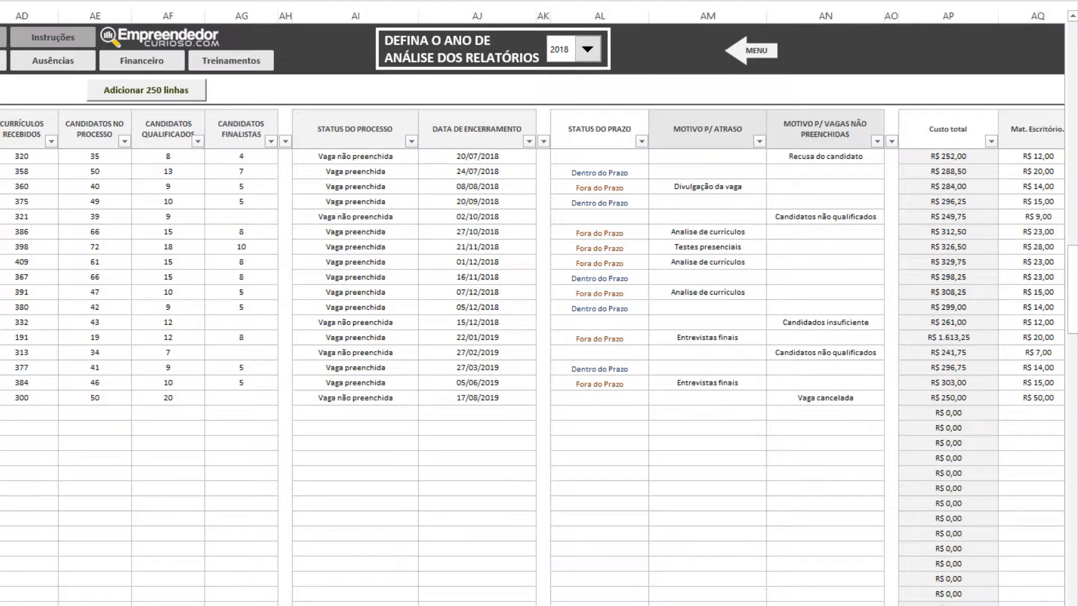
scroll(539, 336, left, 10)
click(393, 34)
click(425, 56)
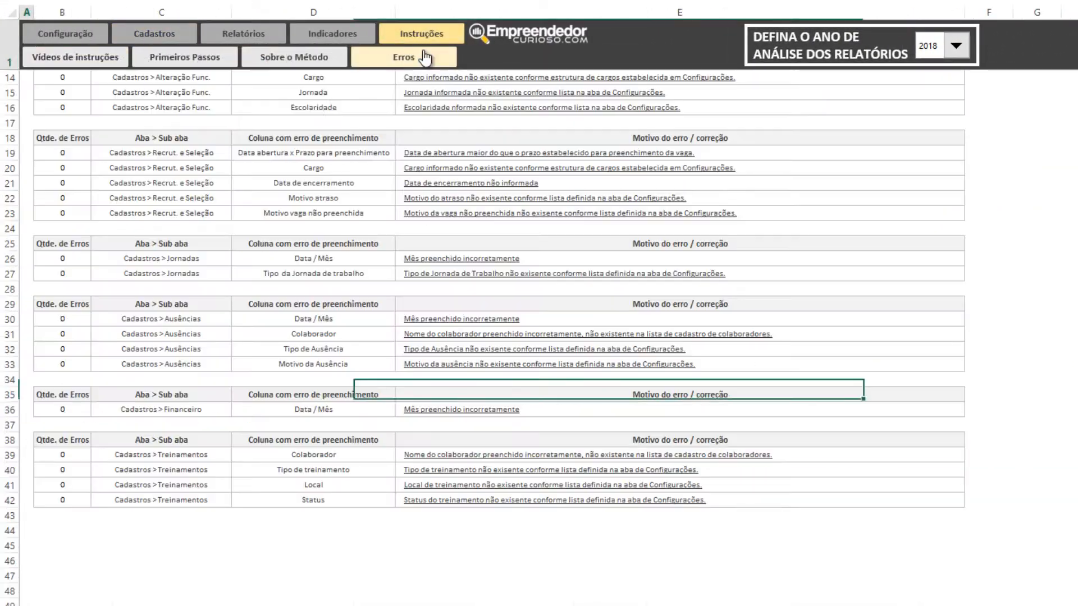
scroll(587, 361, up, 4)
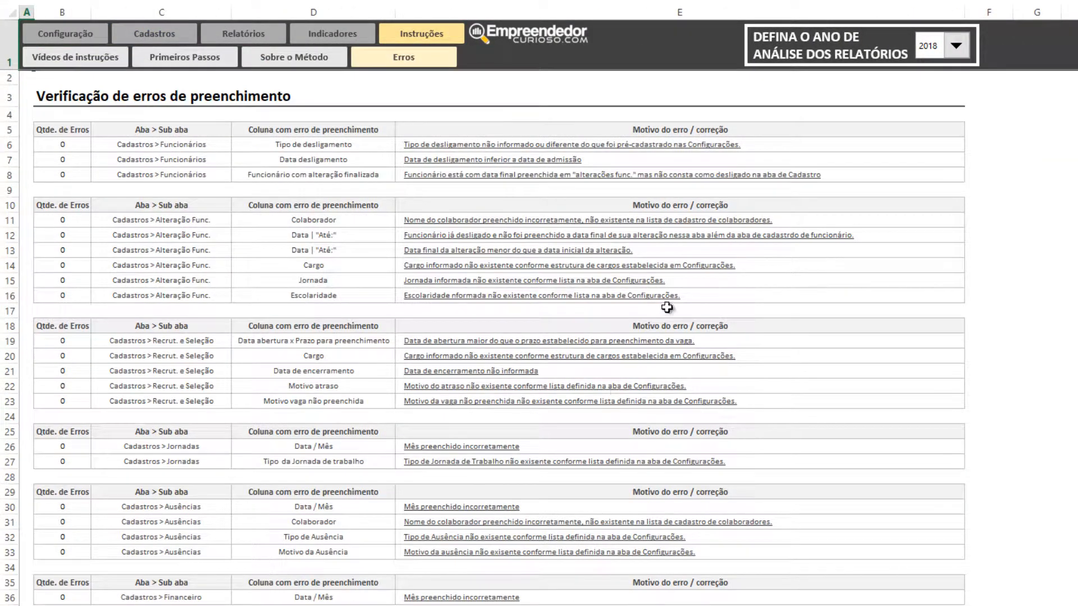
scroll(455, 355, down, 2)
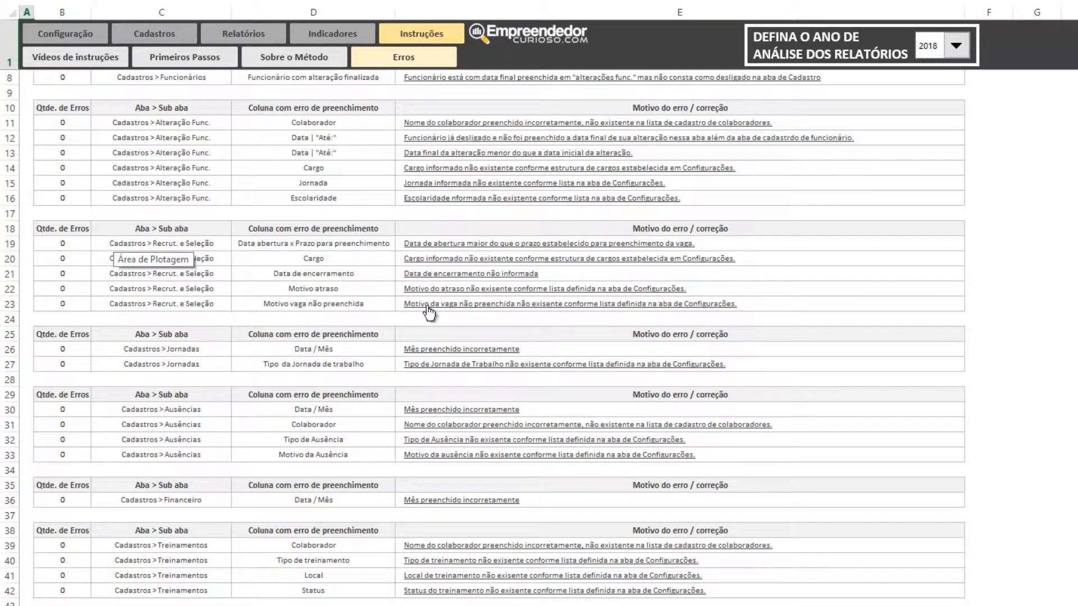
click(222, 260)
scroll(345, 290, up, 2)
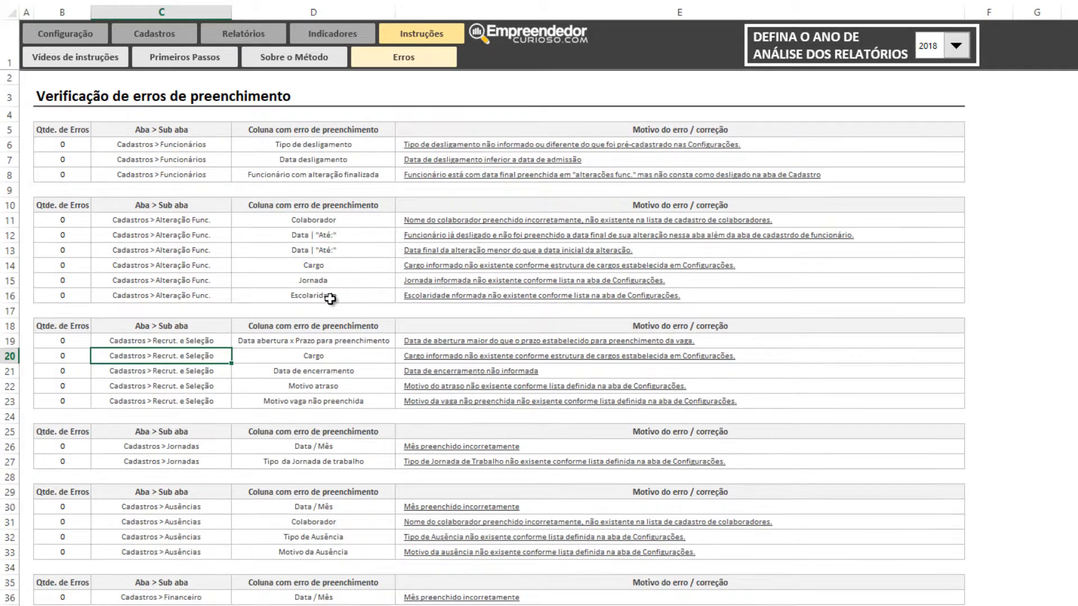
- Follow the correction link for the Cargo error in Cadastros > Alteração Func. and check that sheet's error list
click(486, 264)
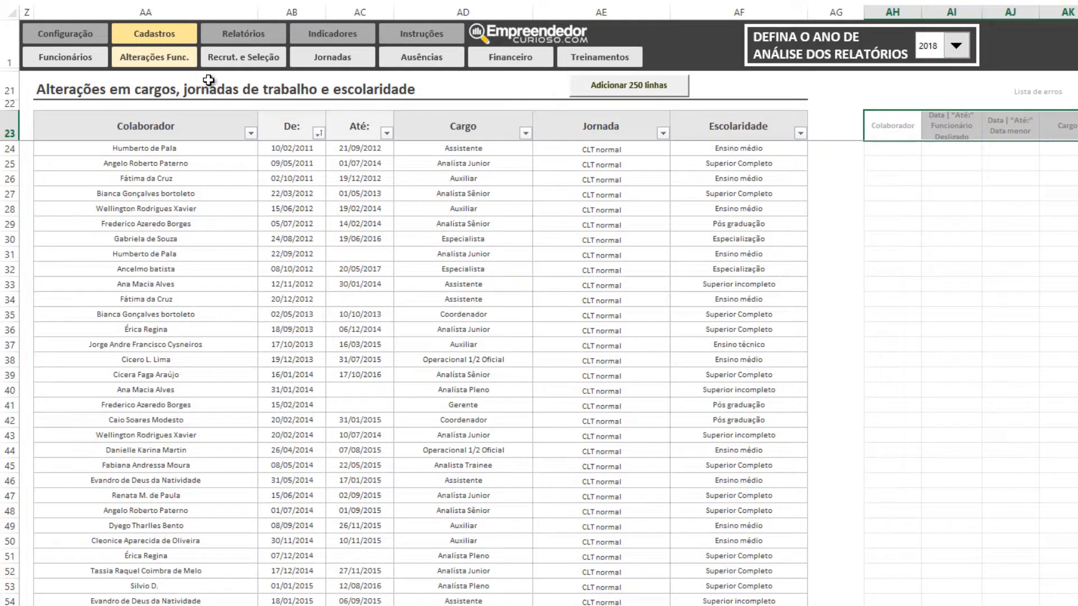
click(915, 298)
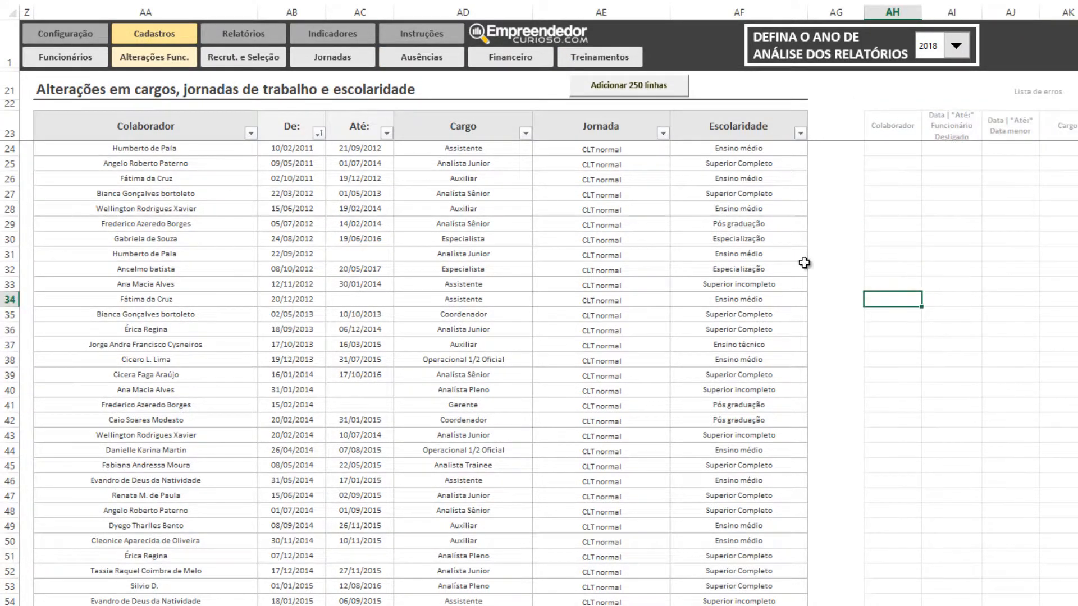
- Return to the Recrut. e Seleção register and look through its earlier processes and deadline statuses
click(265, 61)
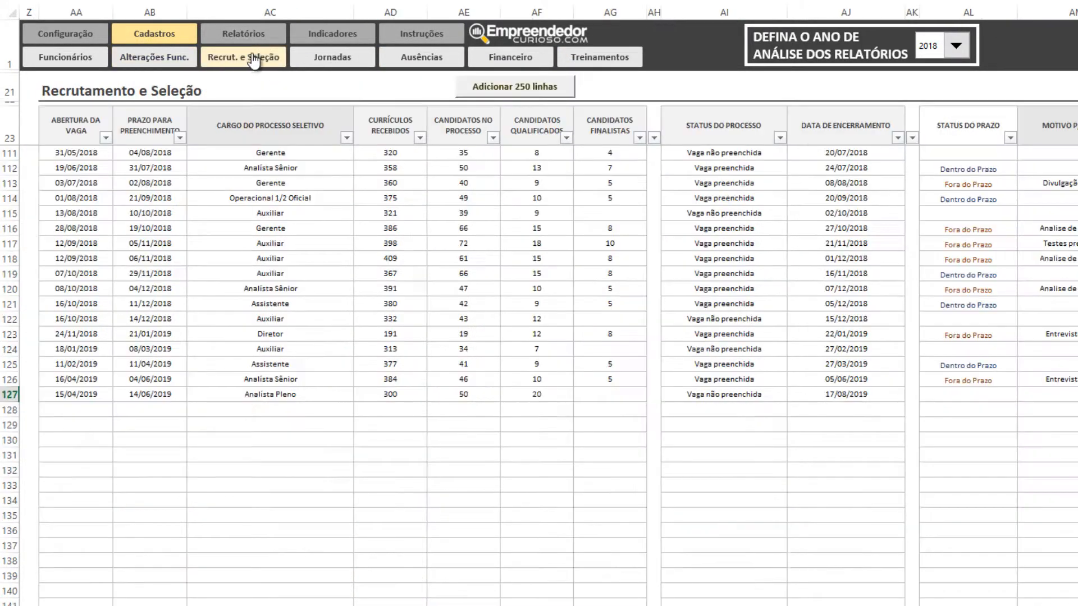
click(487, 228)
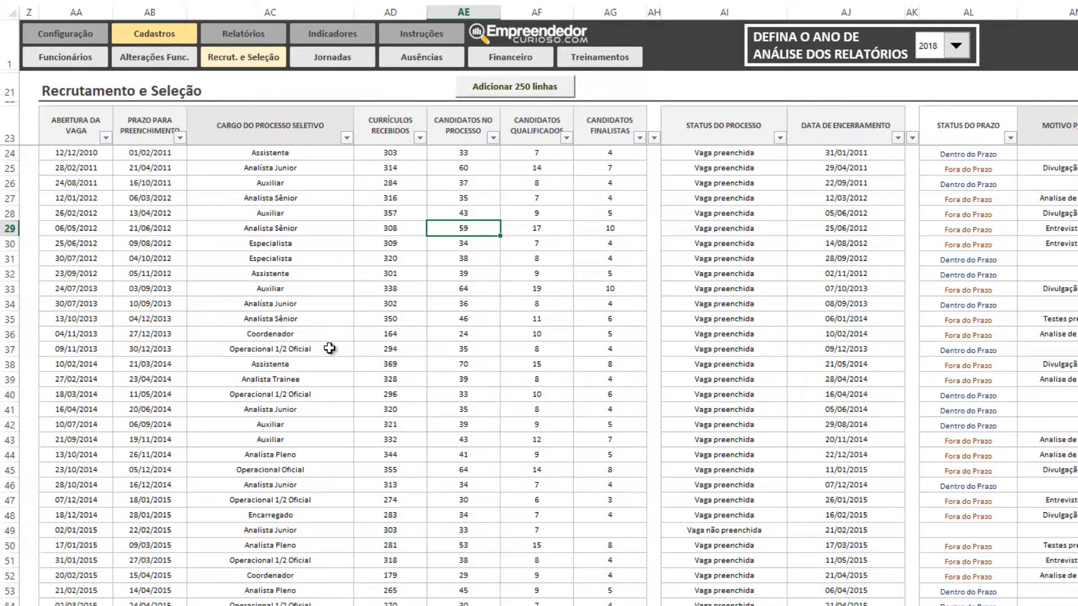
scroll(330, 349, down, 16)
click(967, 451)
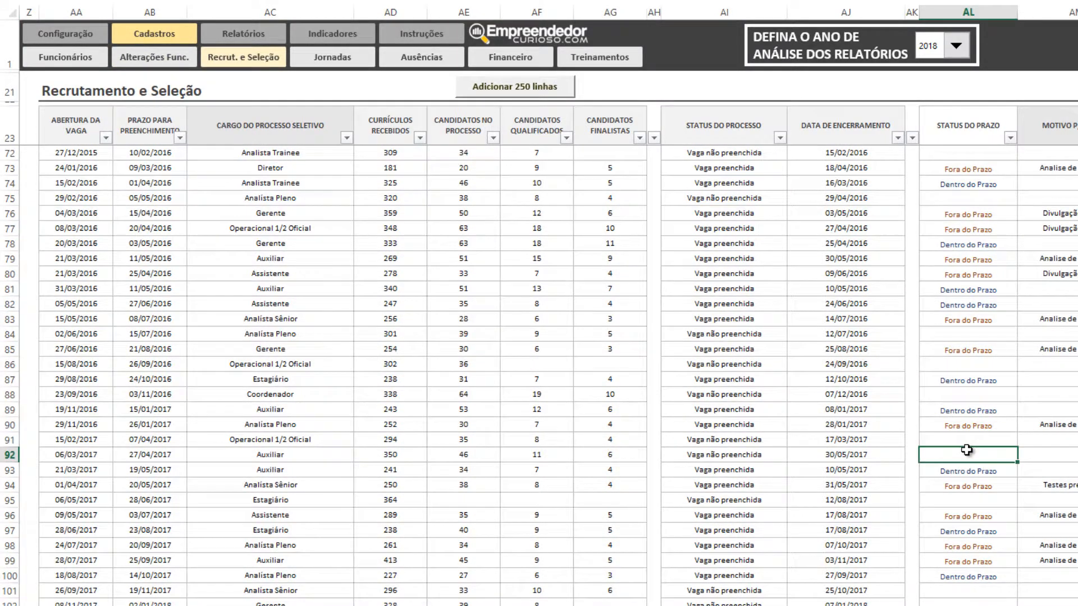
- Add 250 blank rows to the end of the Recrutamento e Seleção register, below row 273, and look over them
key(ctrl+Down)
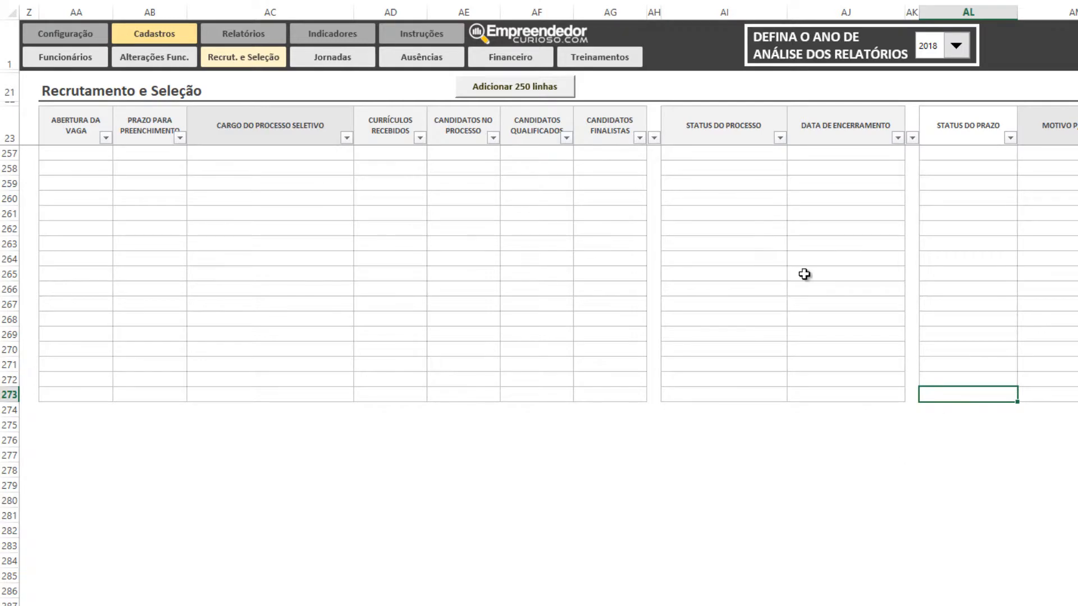
click(793, 440)
click(960, 393)
click(498, 89)
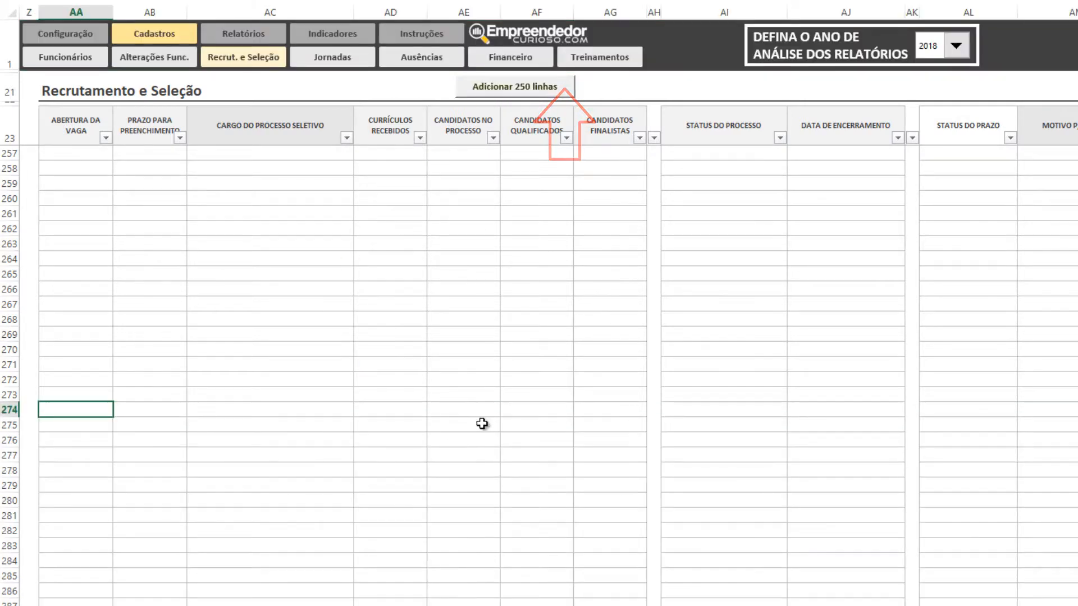
click(480, 422)
scroll(477, 406, down, 8)
scroll(477, 406, down, 20)
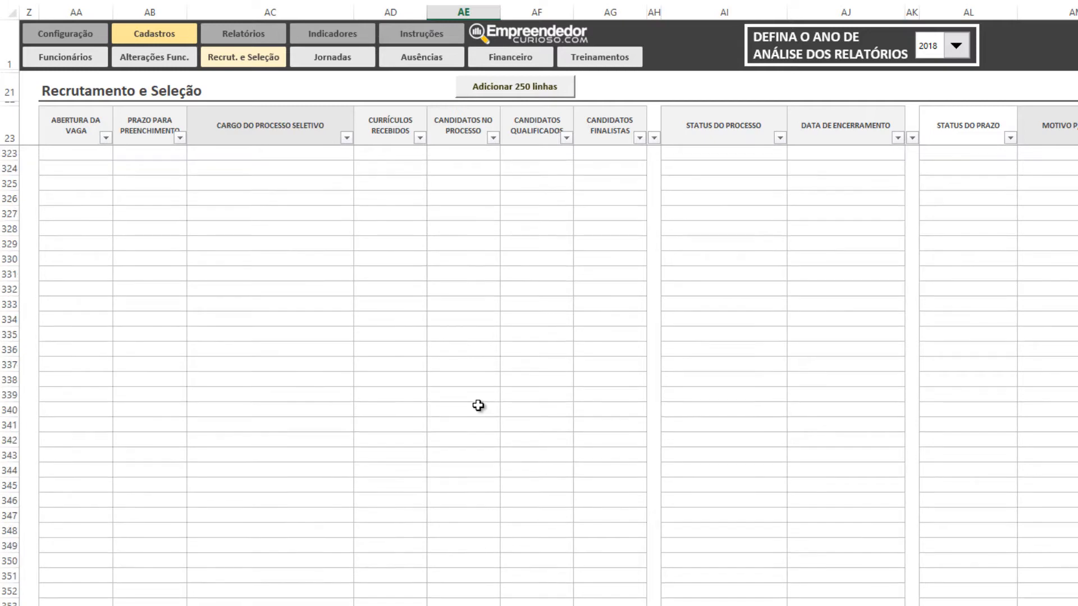
scroll(478, 409, down, 16)
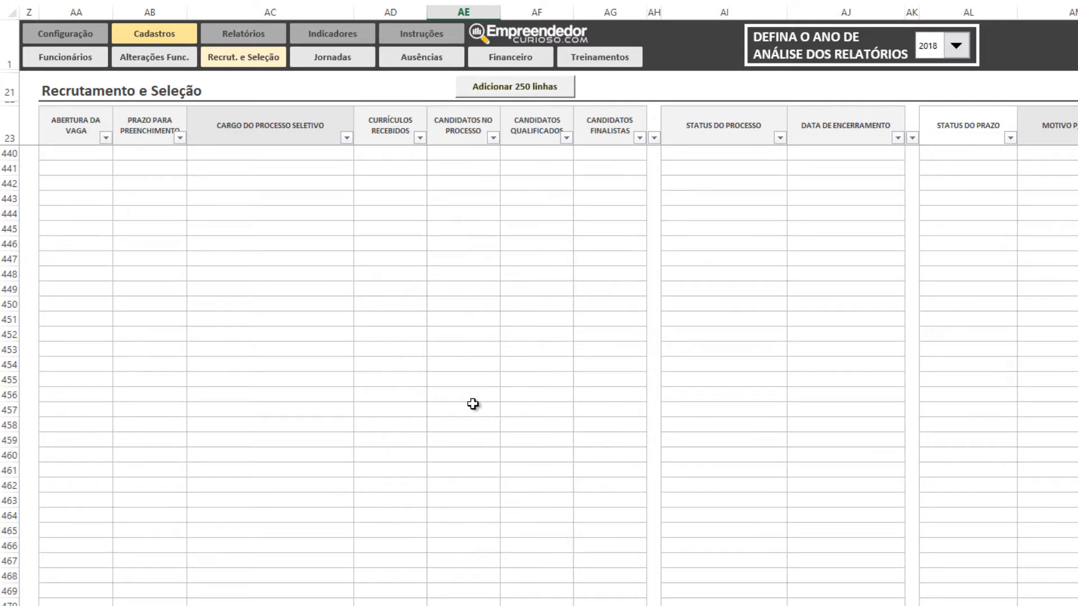
scroll(474, 387, up, 16)
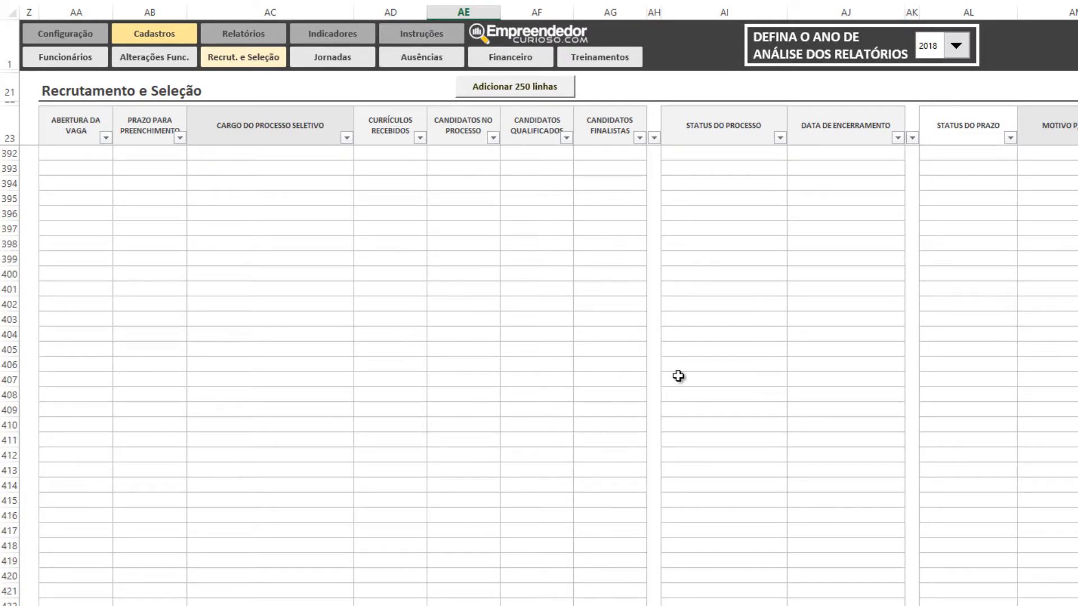
- Go to the first empty row, 128, and view its Status do Processo options without choosing one
key(ctrl+Up)
key(ctrl+Up)
key(Down)
key(Down)
key(Down)
key(Down)
key(Down)
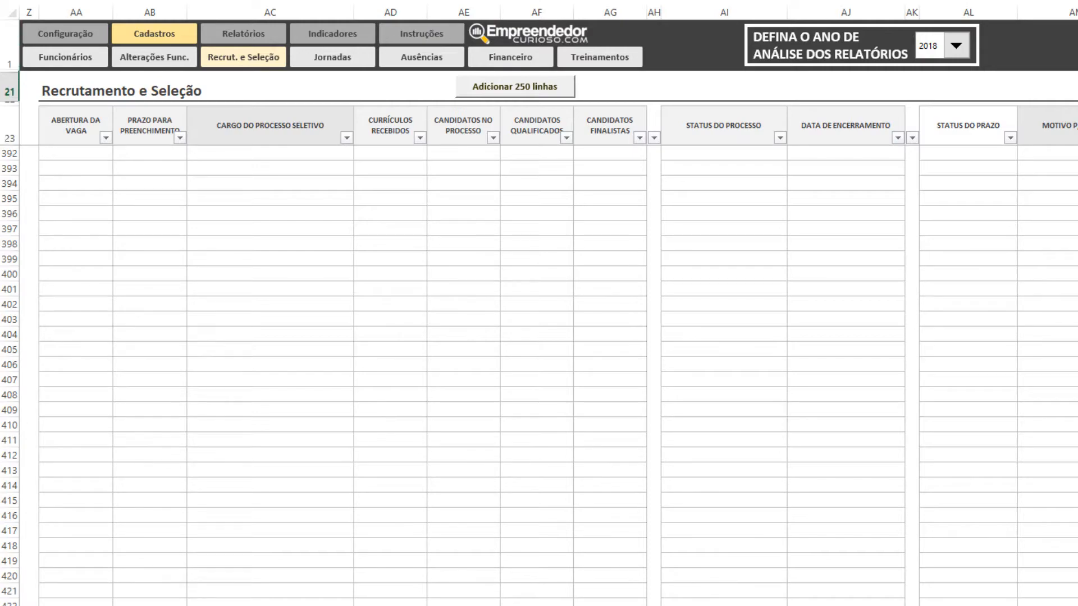
scroll(588, 346, down, 20)
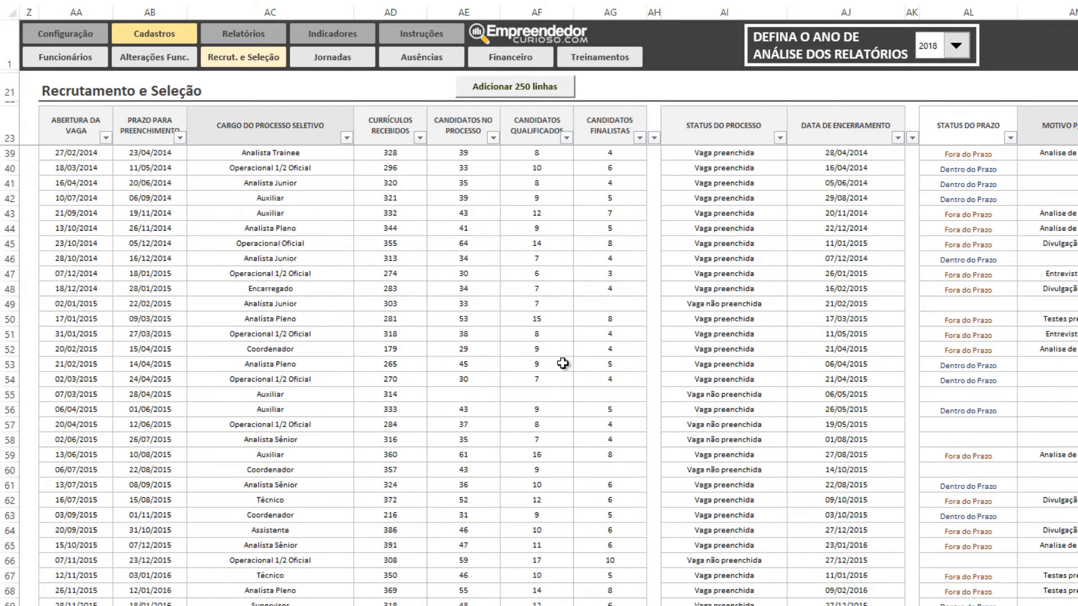
scroll(441, 346, down, 6)
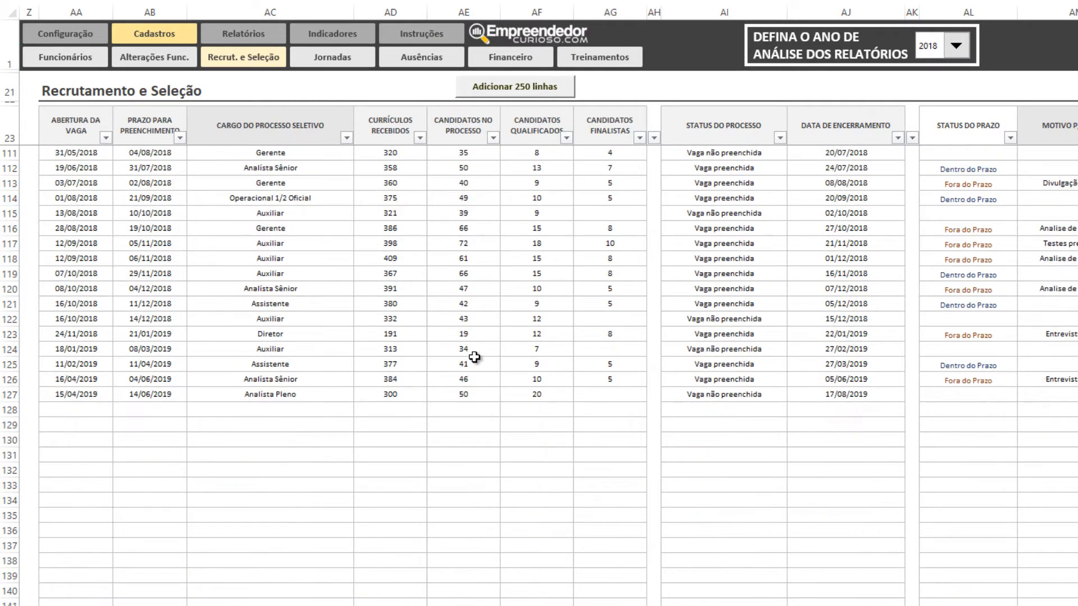
click(730, 409)
click(794, 410)
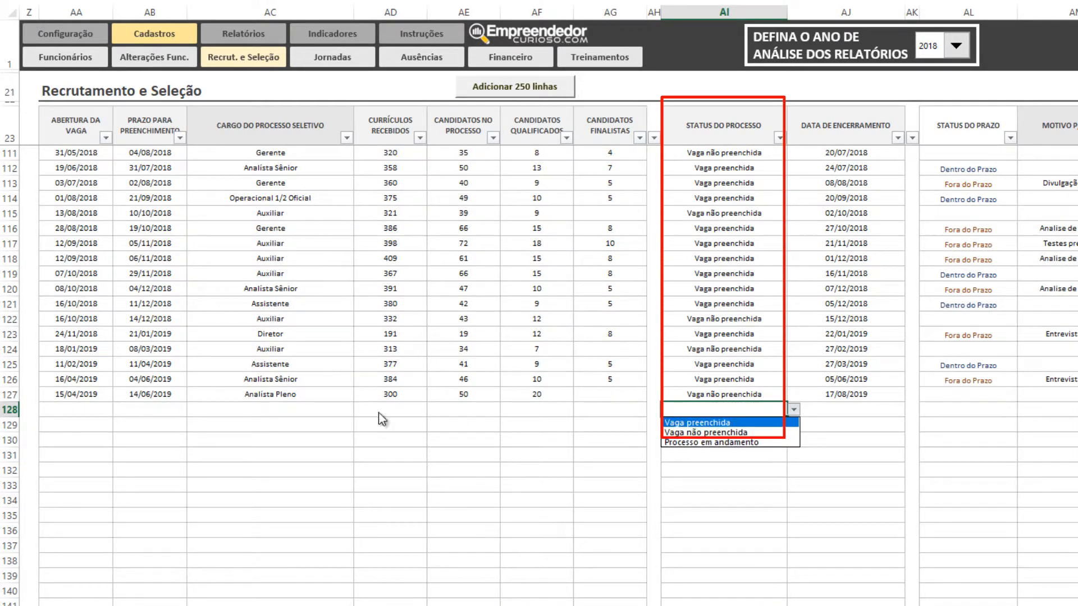
key(Escape)
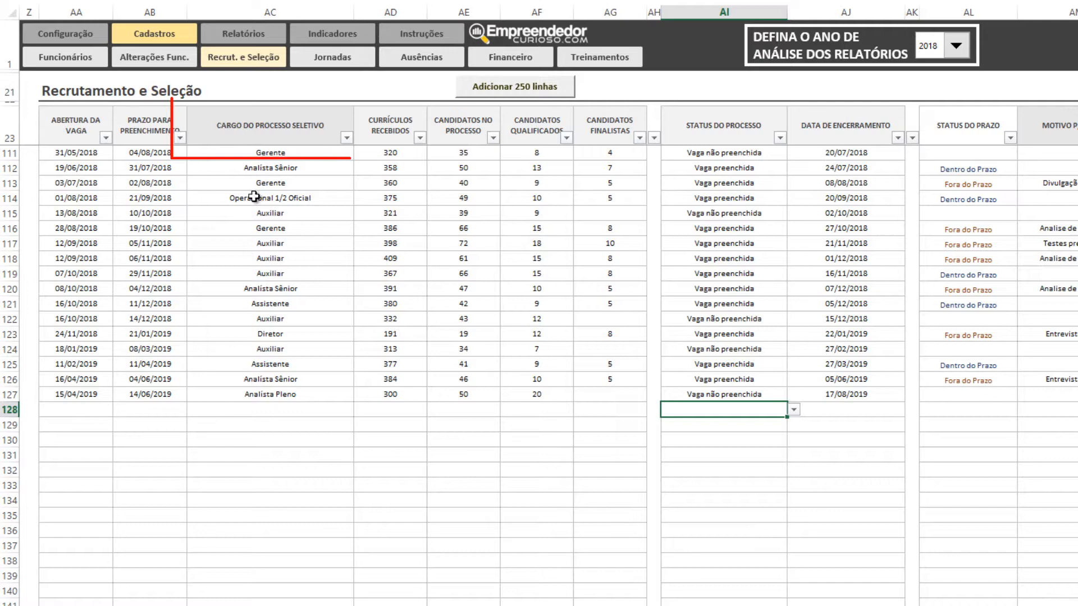
- Try Encarregado as the Cargo do Processo Seletivo in row 128, picking it from the job position list
click(256, 416)
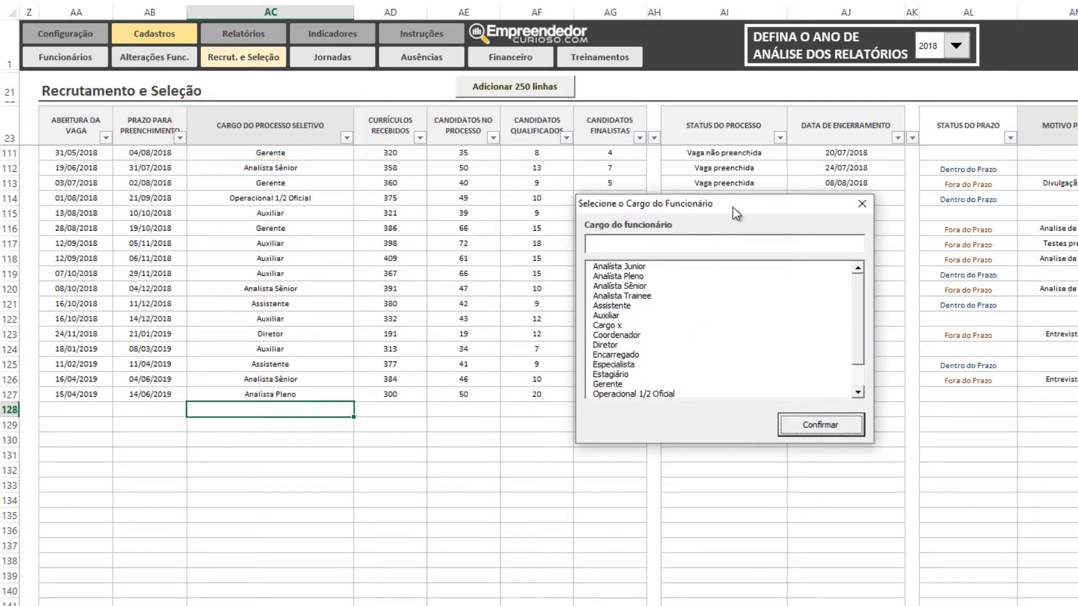
drag(733, 207, 339, 147)
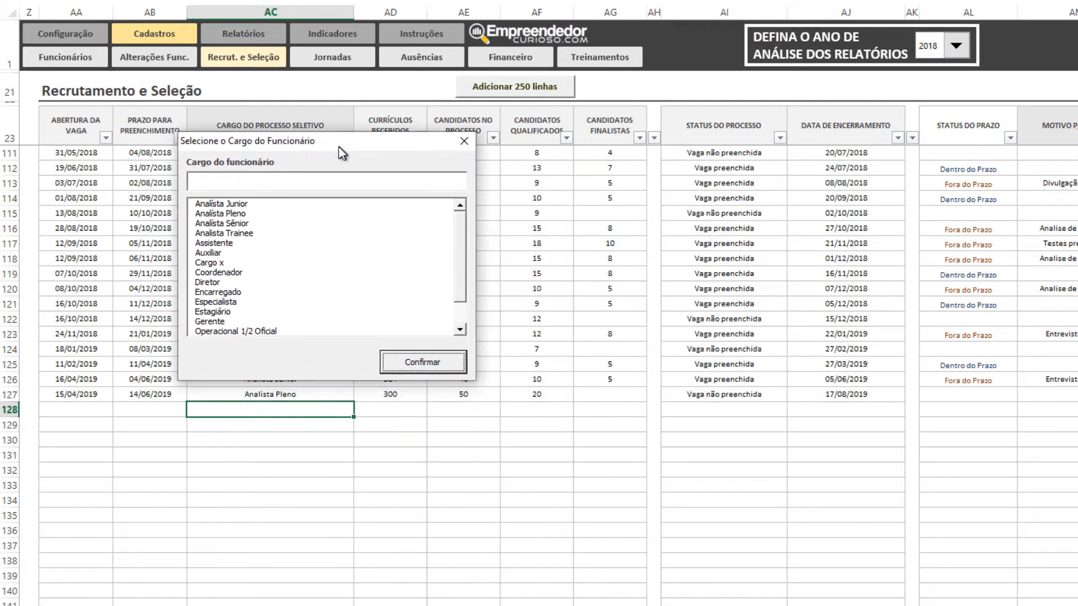
click(255, 295)
click(406, 362)
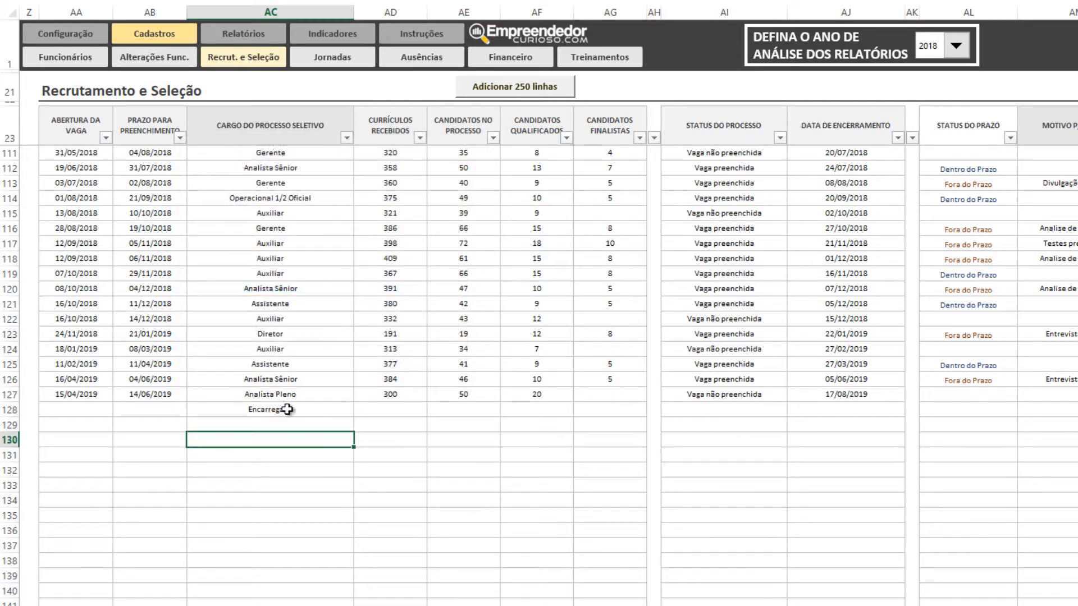
click(308, 304)
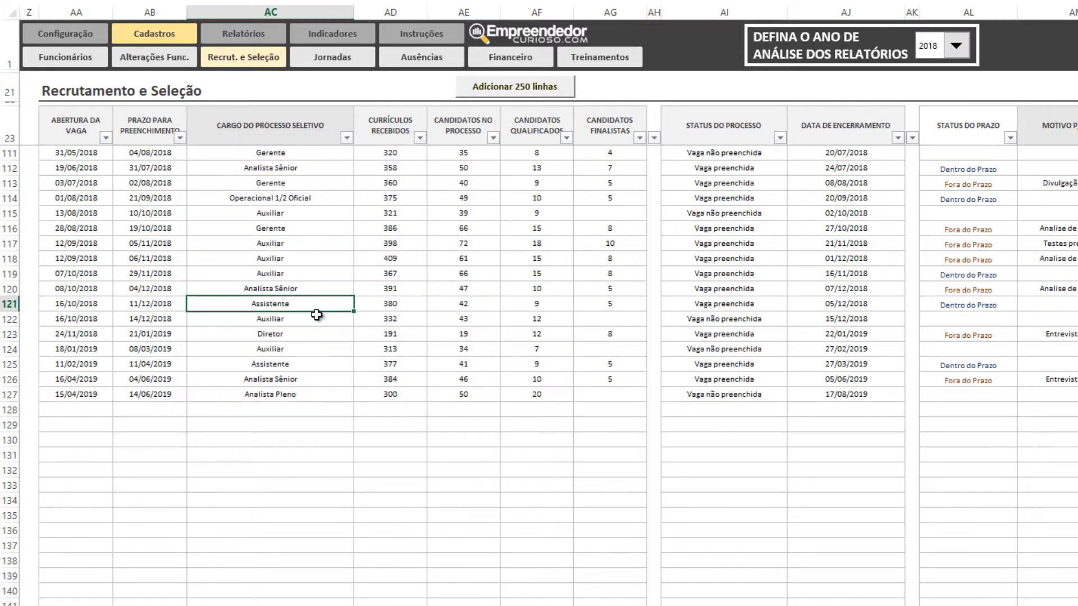
- Return to the start of the register and look over the Cargo do Processo Seletivo entries in its first rows
scroll(310, 320, up, 14)
scroll(307, 333, up, 15)
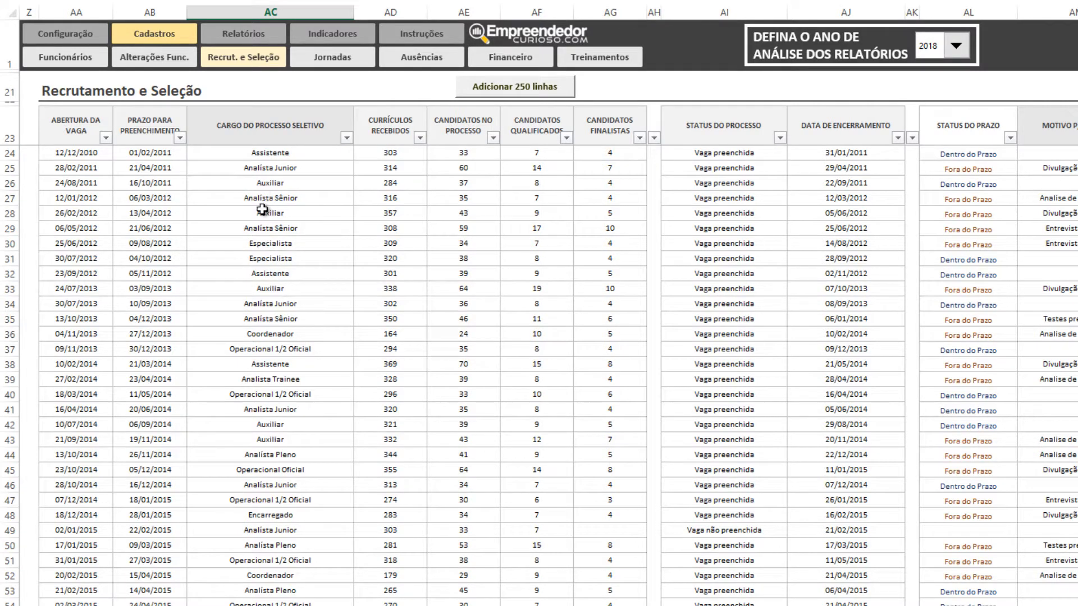
click(289, 208)
click(301, 184)
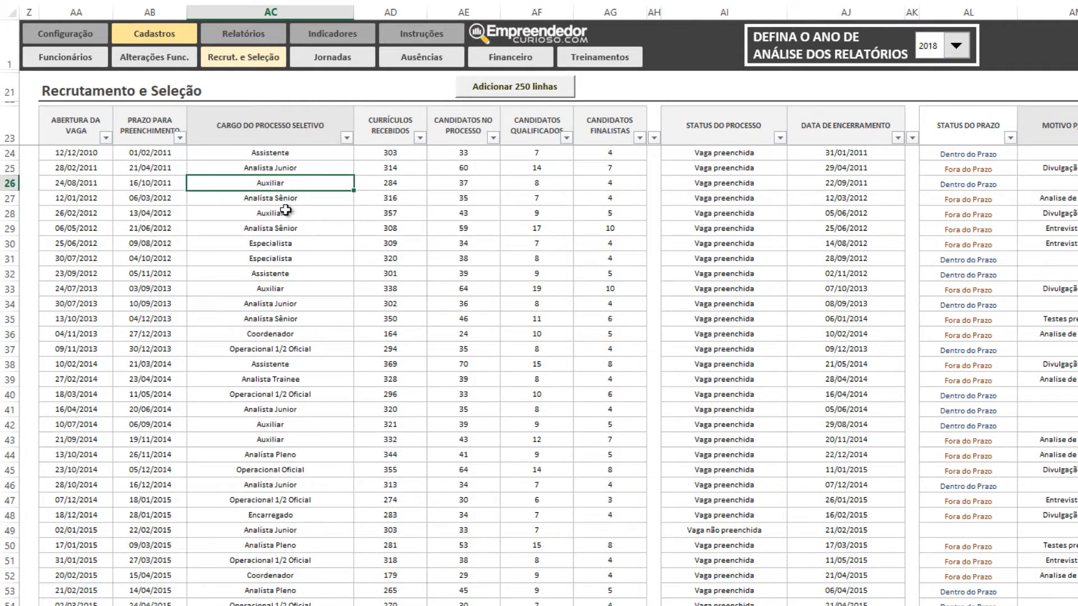
click(281, 228)
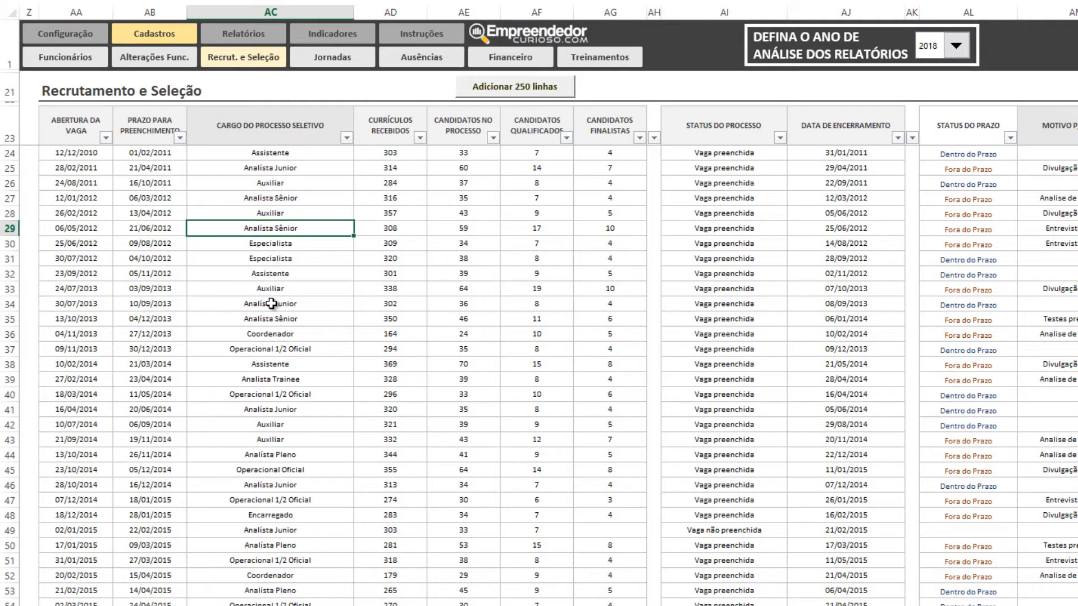